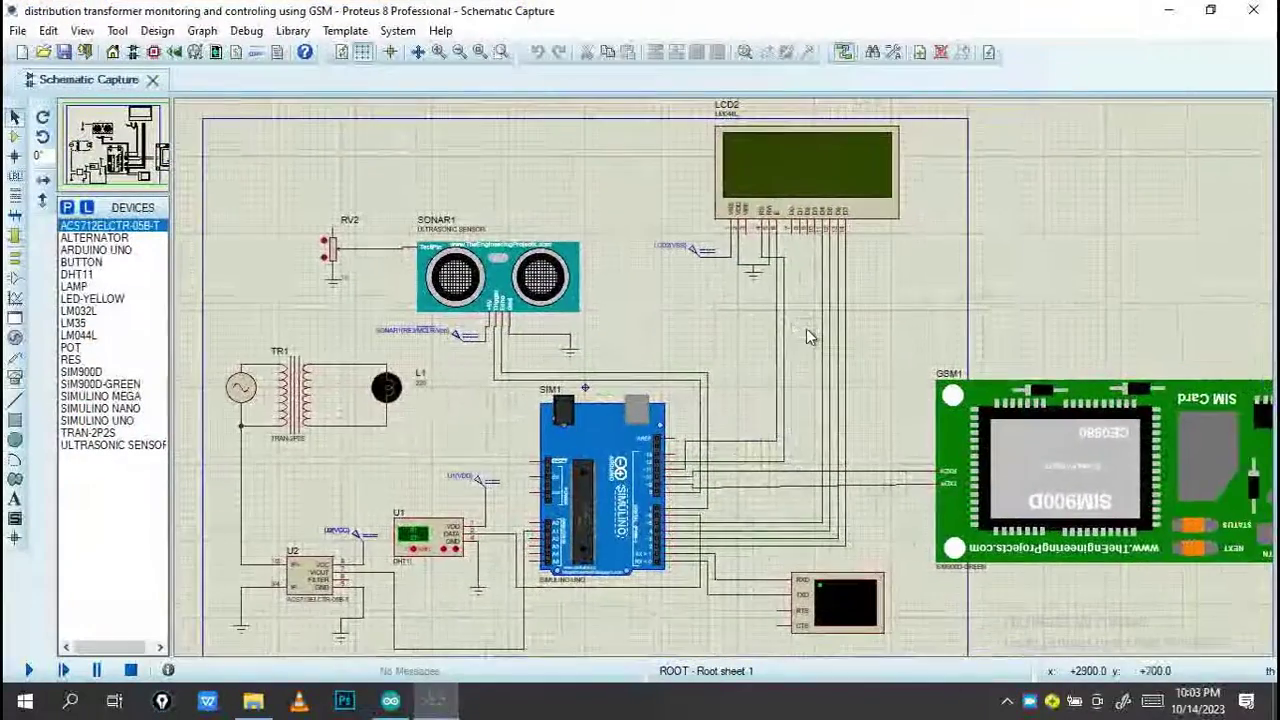
{"action": "scroll", "coordinate": [708, 258], "scroll_direction": "up", "scroll_amount": 3}
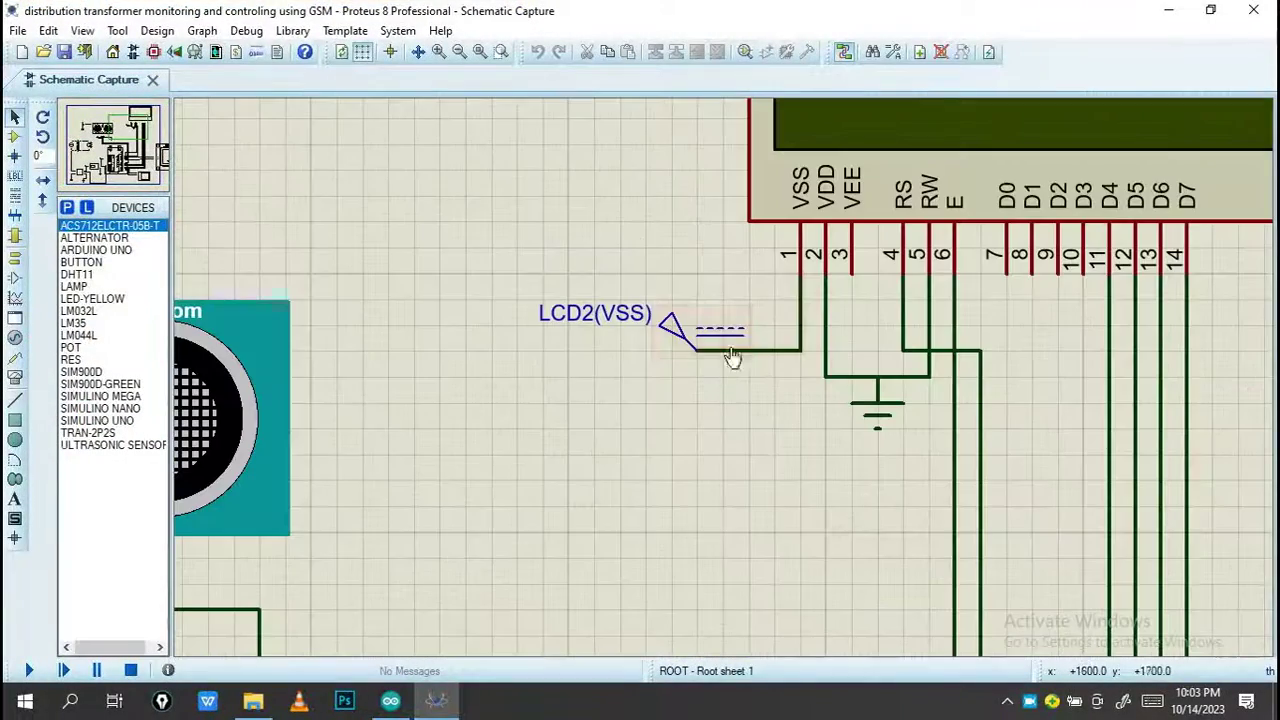
Confirm the LCD2(VSS) supply generator is set to 5 volts
{"action": "double_click", "coordinate": [676, 334]}
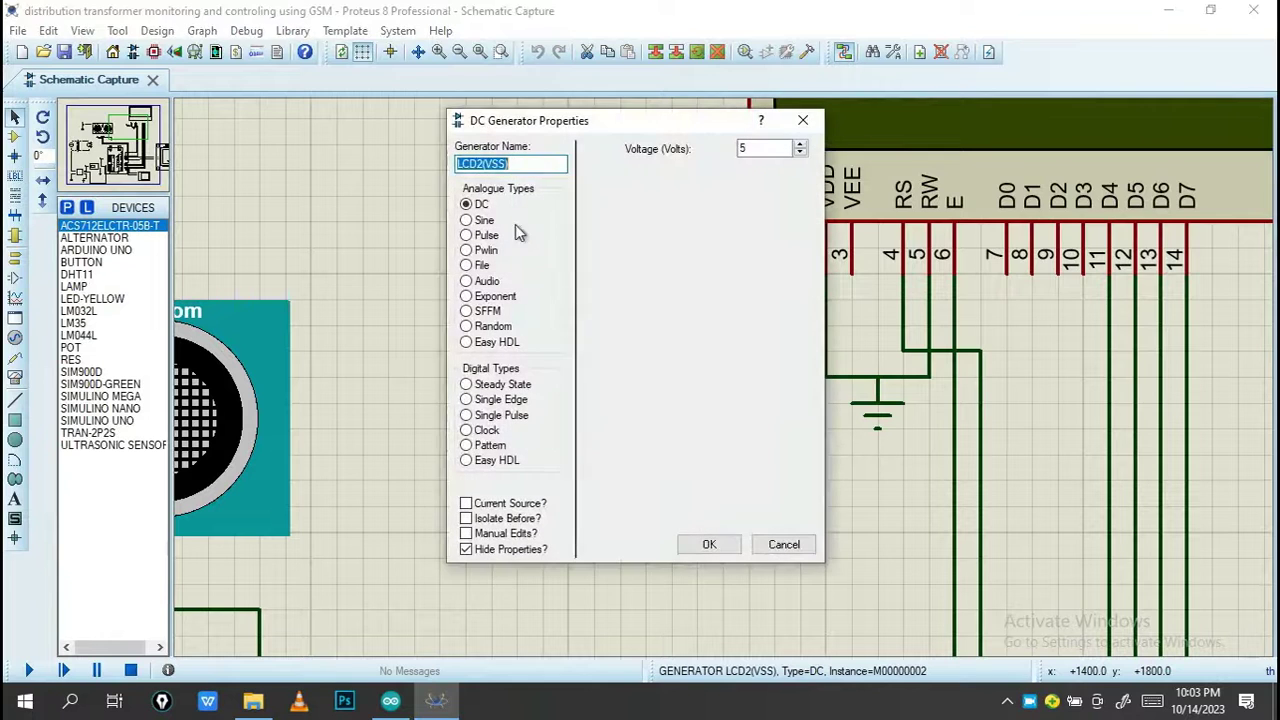
{"action": "left_click", "coordinate": [807, 122]}
Start running the transformer-monitoring simulation
{"action": "scroll", "coordinate": [705, 395], "scroll_direction": "down", "scroll_amount": 3}
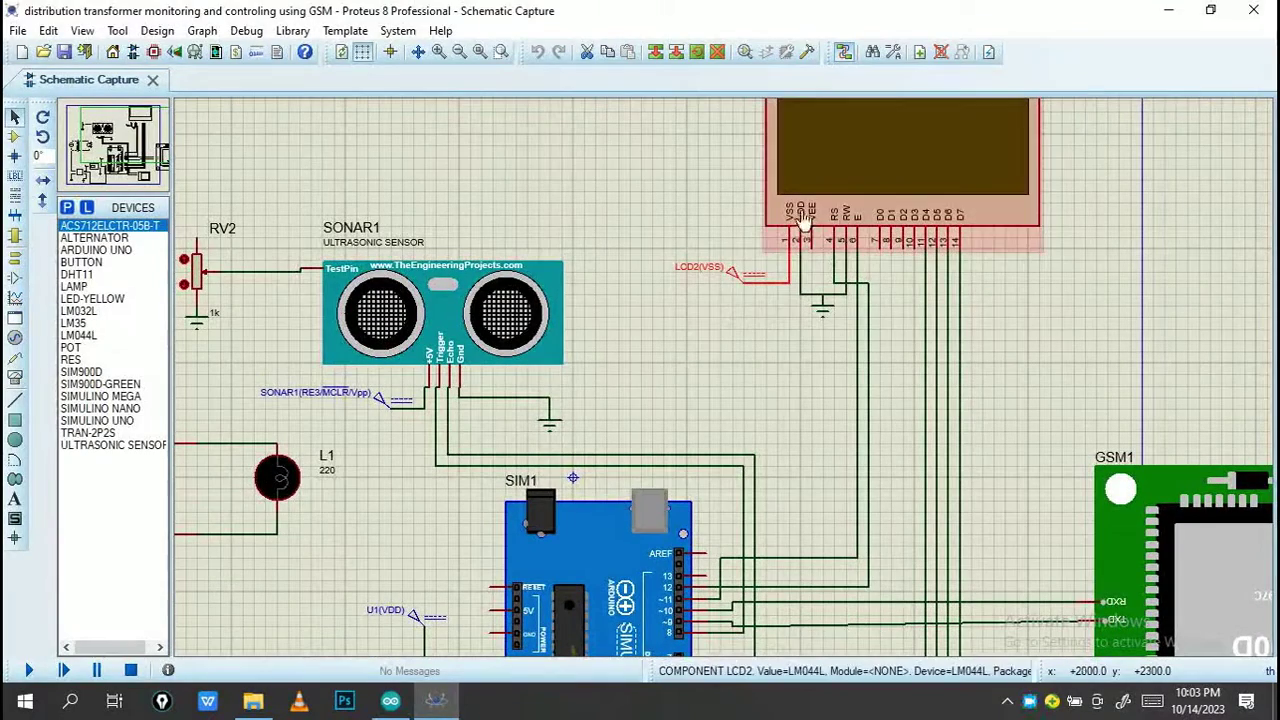
{"action": "scroll", "coordinate": [680, 330], "scroll_direction": "down", "scroll_amount": 1}
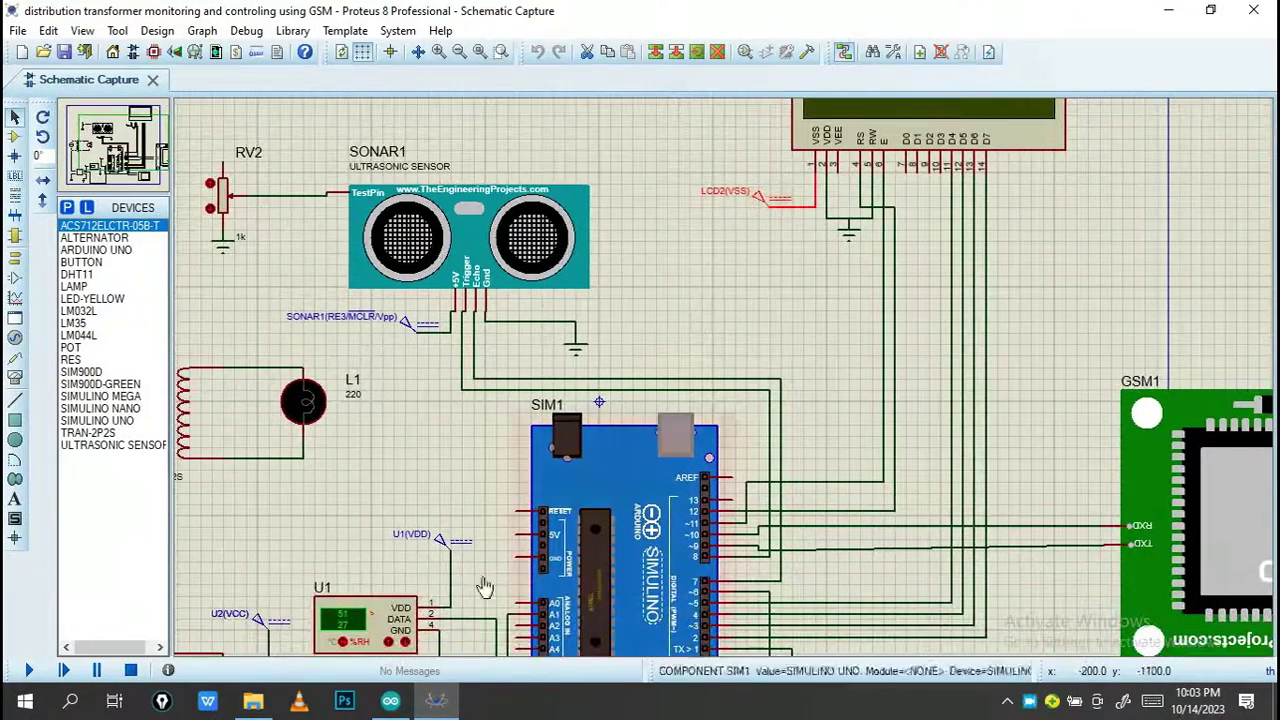
{"action": "left_click", "coordinate": [29, 671]}
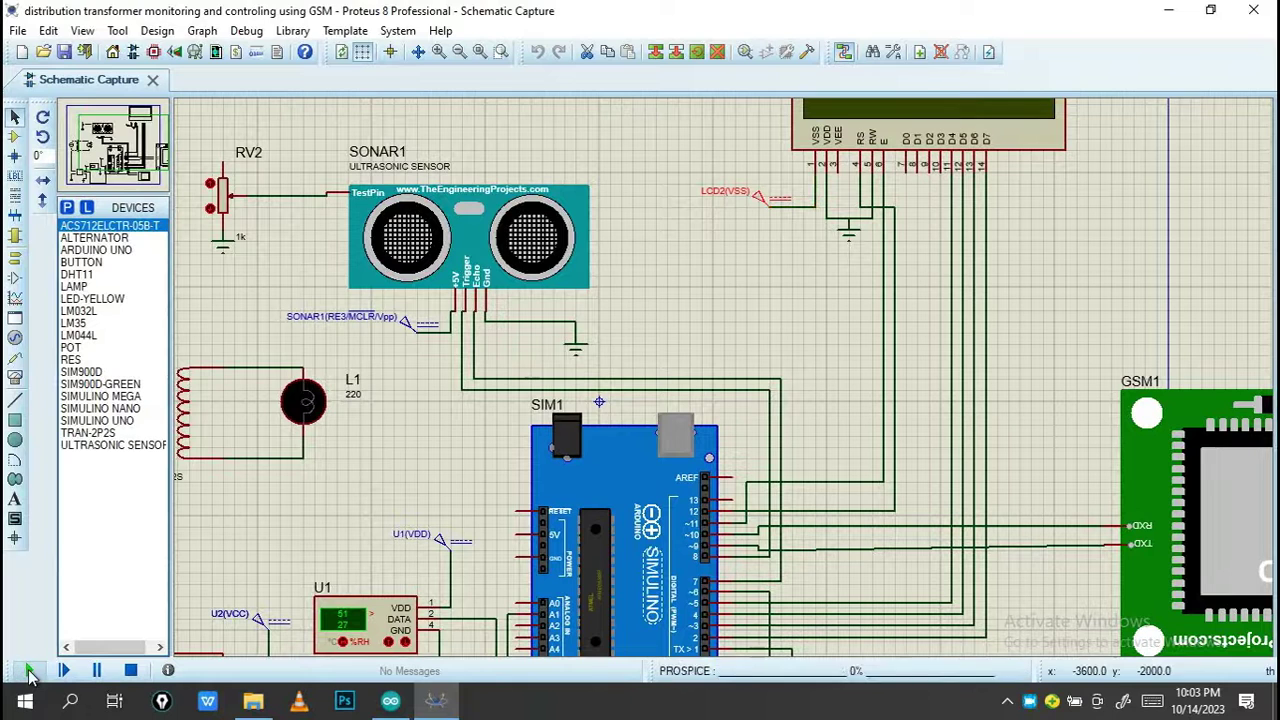
Review the HEX-load error log, then open the SIM1 Simulino Uno's Edit Component properties
{"action": "left_click", "coordinate": [600, 377]}
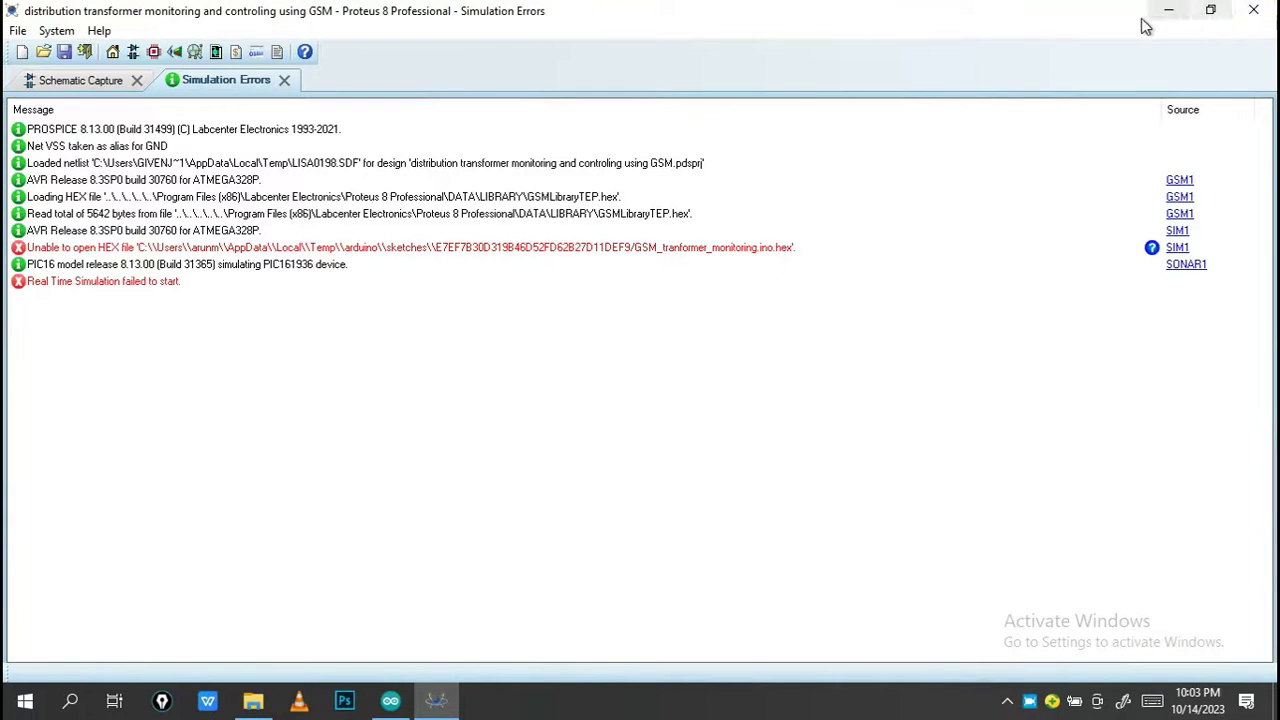
{"action": "left_click", "coordinate": [287, 80]}
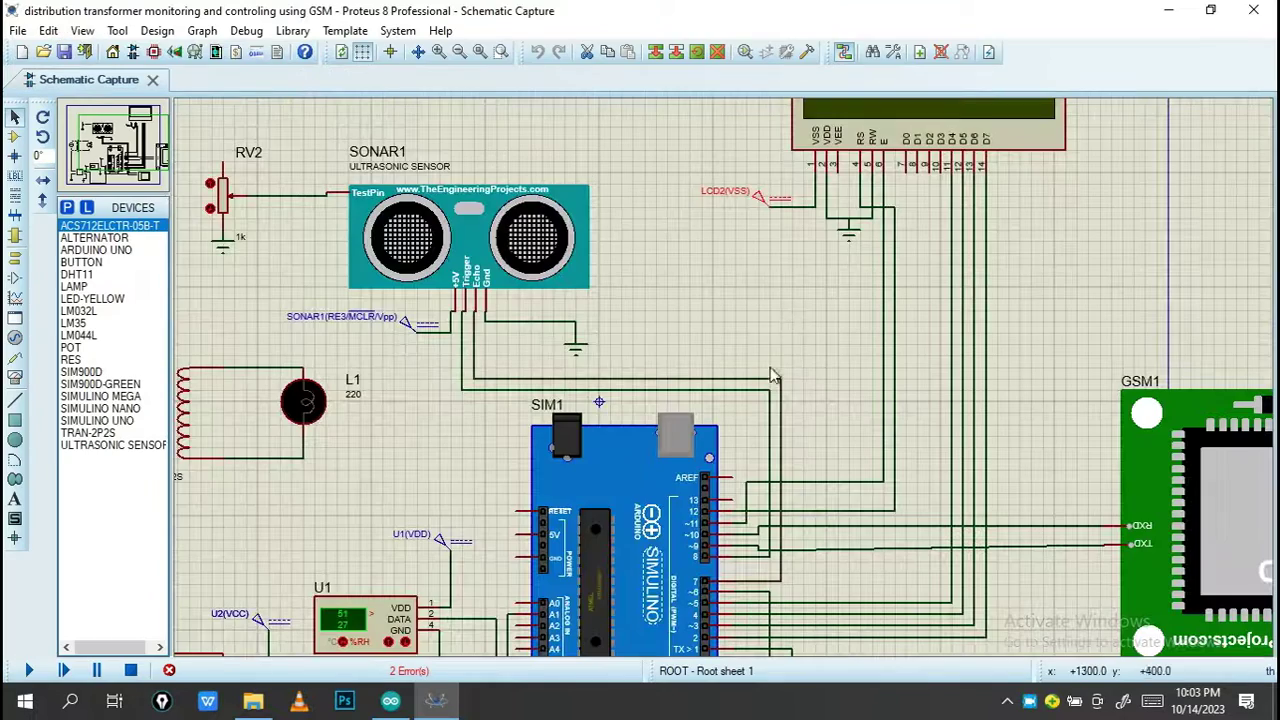
{"action": "left_click_drag", "start_coordinate": [735, 347], "coordinate": [754, 277]}
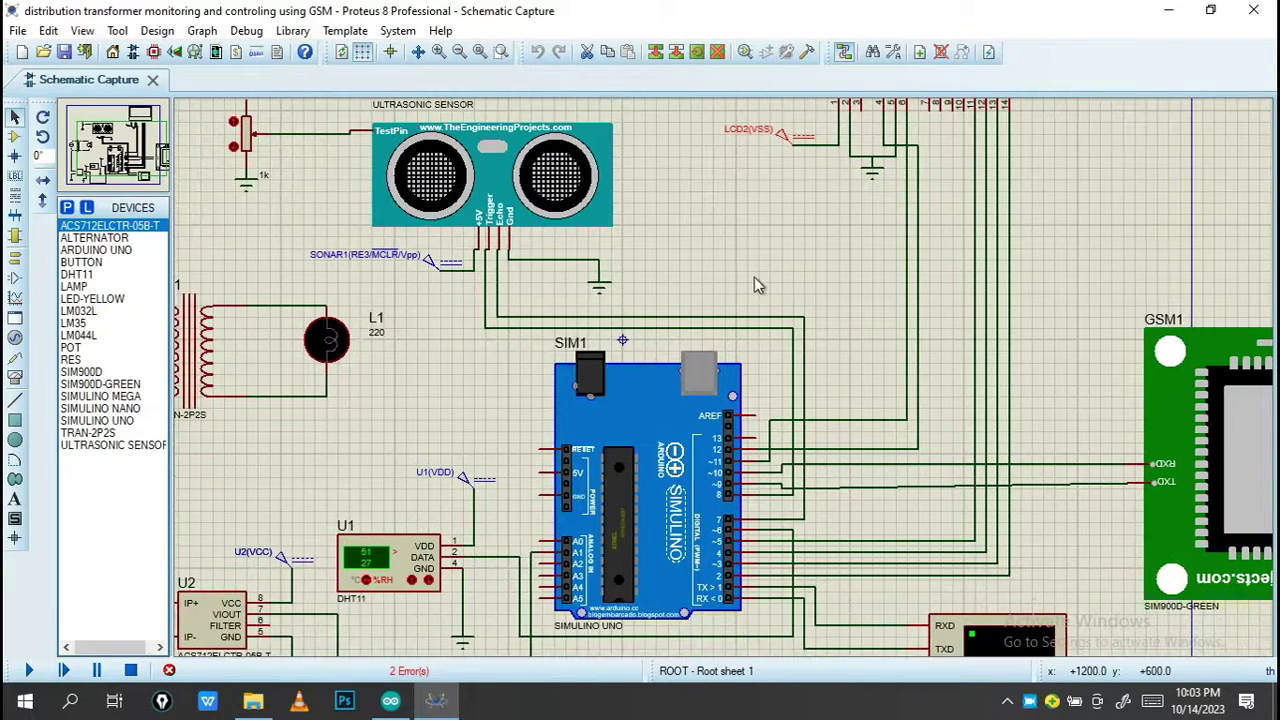
{"action": "double_click", "coordinate": [651, 471]}
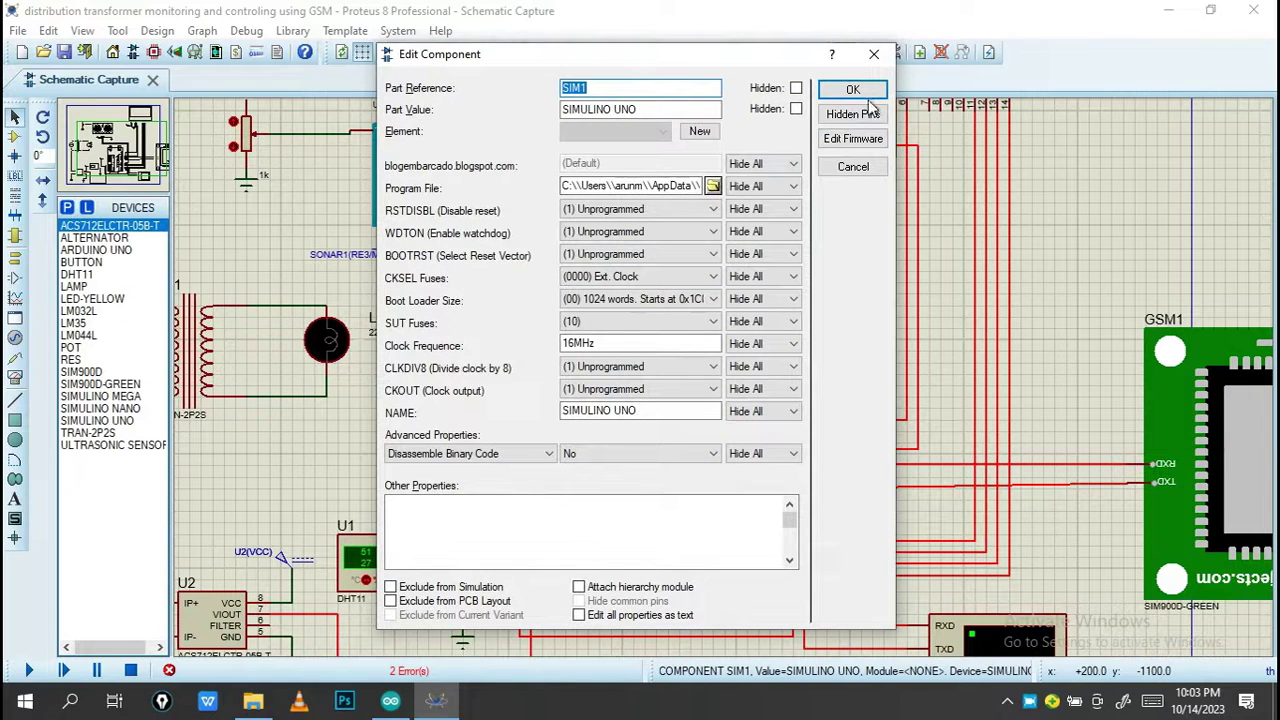
In Arduino IDE, look through the sketch and Sketch menu for the compiled-binary export
{"action": "left_click", "coordinate": [403, 705]}
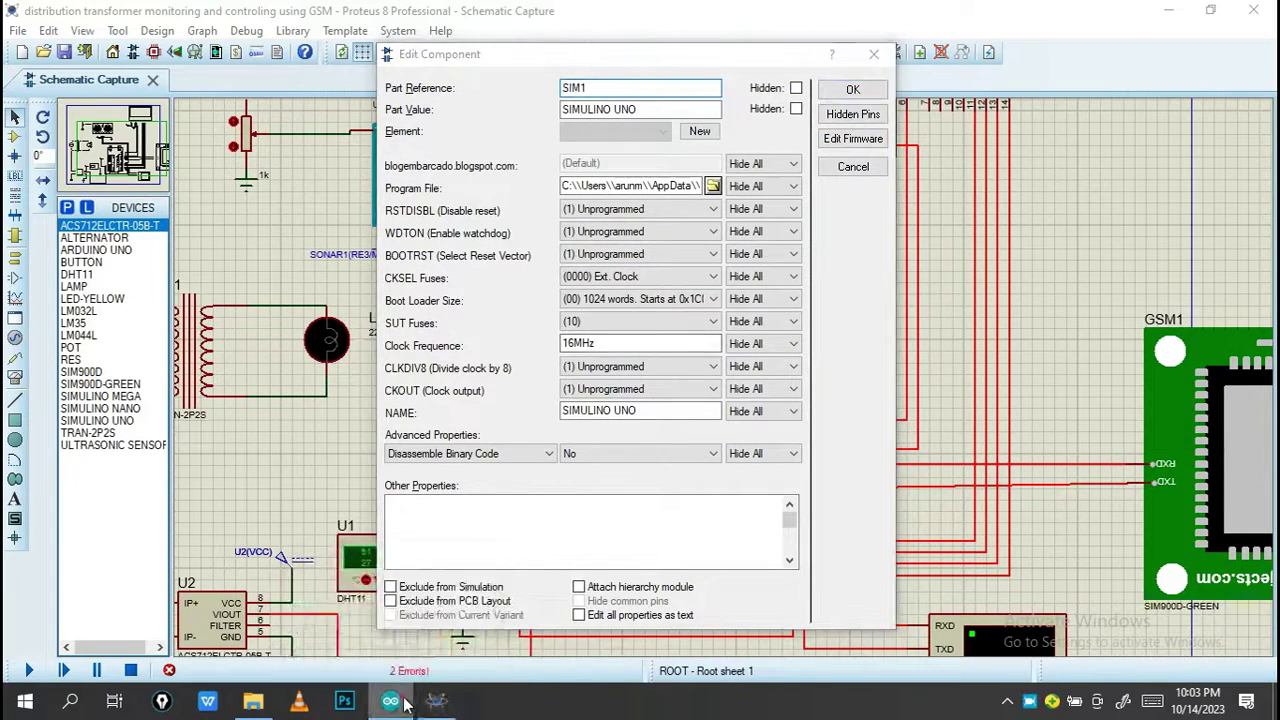
{"action": "scroll", "coordinate": [306, 266], "scroll_direction": "down", "scroll_amount": 10}
{"action": "scroll", "coordinate": [300, 250], "scroll_direction": "down", "scroll_amount": 10}
{"action": "scroll", "coordinate": [302, 247], "scroll_direction": "down", "scroll_amount": 10}
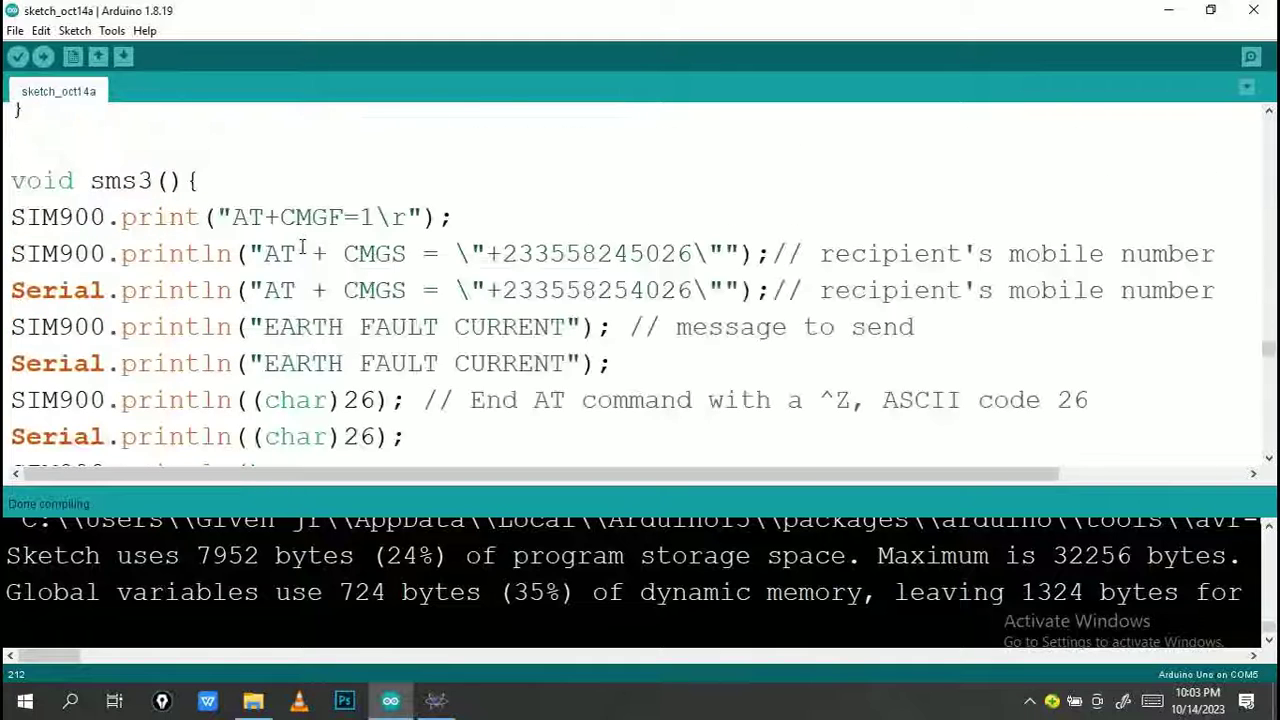
{"action": "scroll", "coordinate": [302, 247], "scroll_direction": "up", "scroll_amount": 5}
{"action": "scroll", "coordinate": [150, 200], "scroll_direction": "up", "scroll_amount": 5}
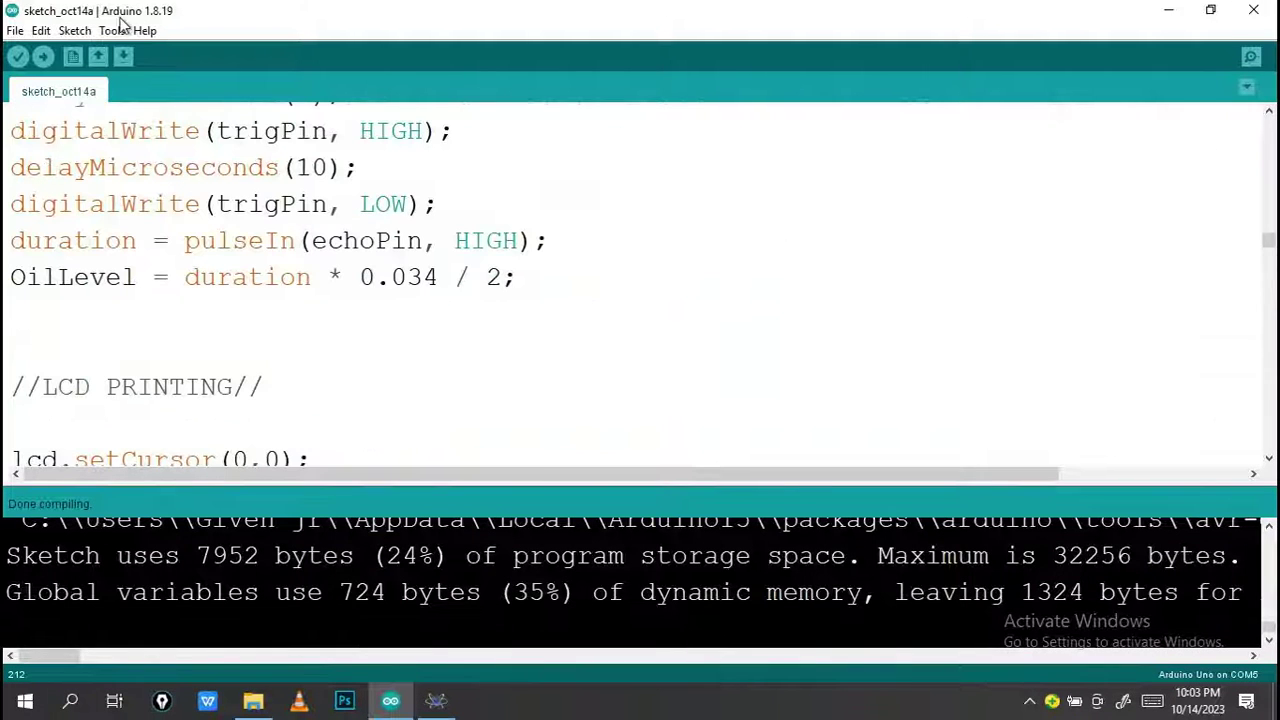
{"action": "left_click", "coordinate": [73, 31]}
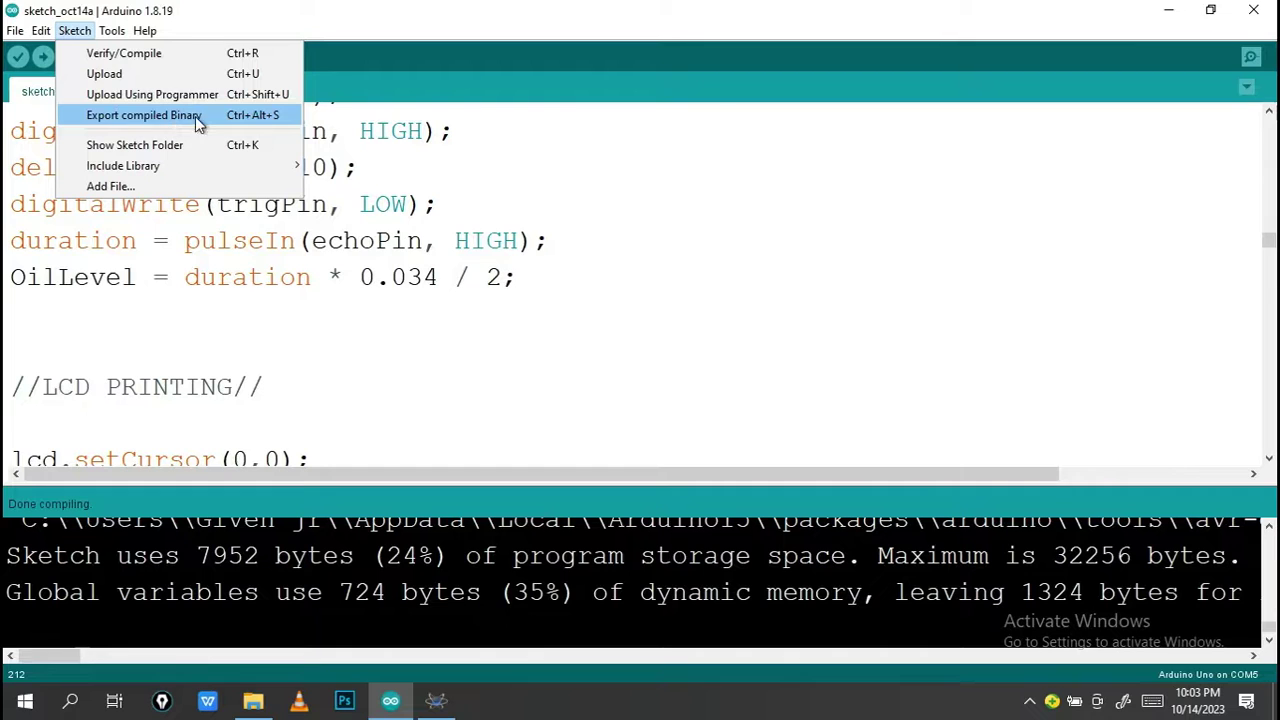
{"action": "left_click", "coordinate": [511, 119], "text": "shift"}
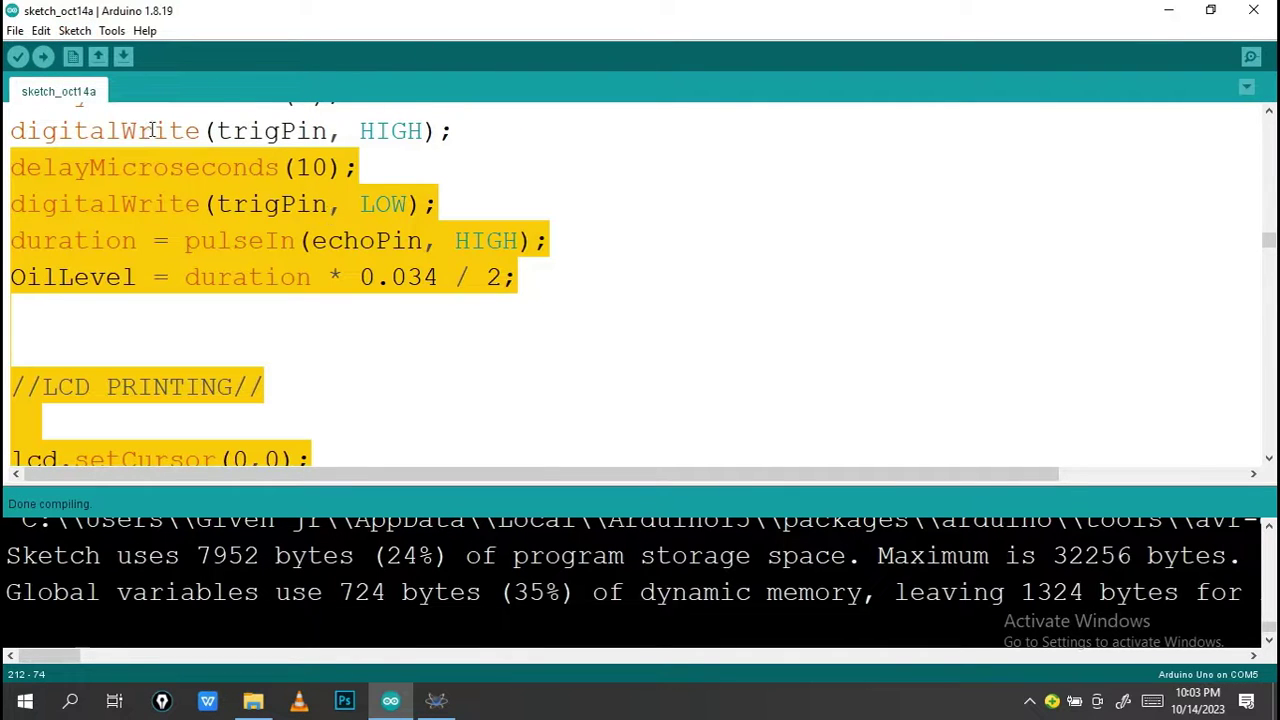
Attempt saving a sketch copy into its own Desktop sketch_oct14a folder, then dismiss the refusal
{"action": "left_click", "coordinate": [15, 31]}
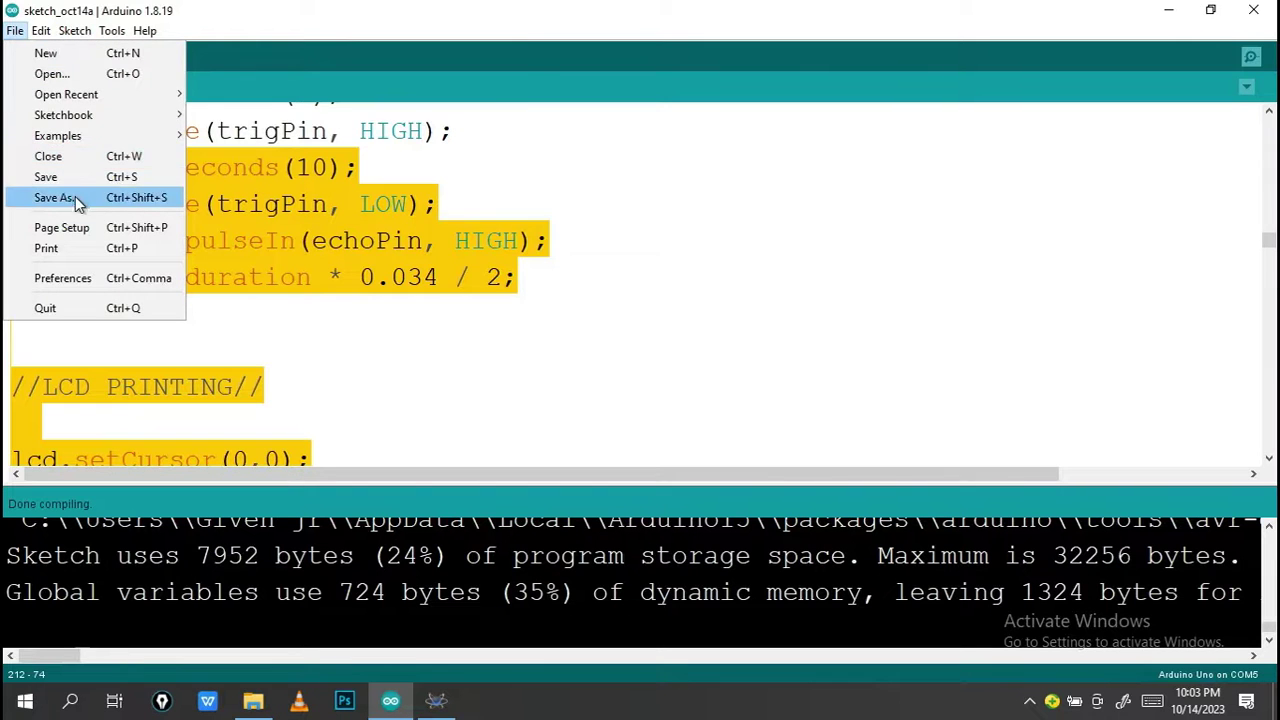
{"action": "left_click", "coordinate": [55, 194]}
{"action": "left_click", "coordinate": [58, 172]}
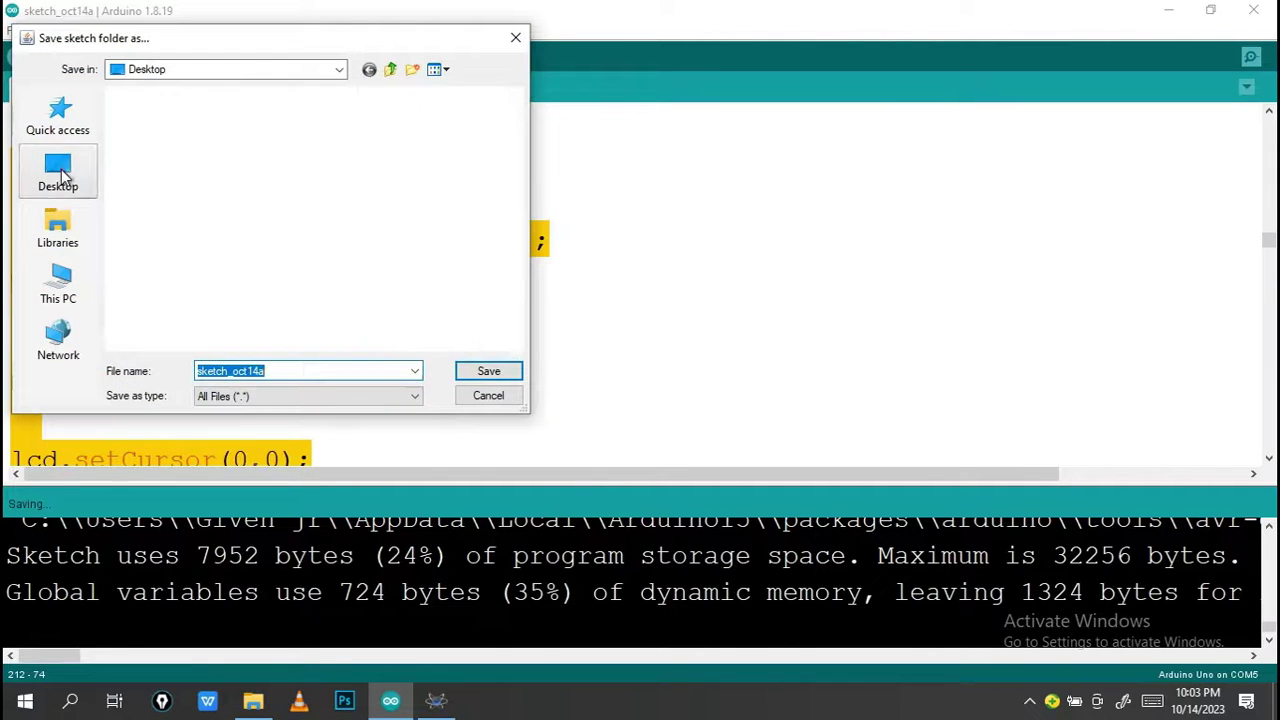
{"action": "left_click", "coordinate": [490, 372]}
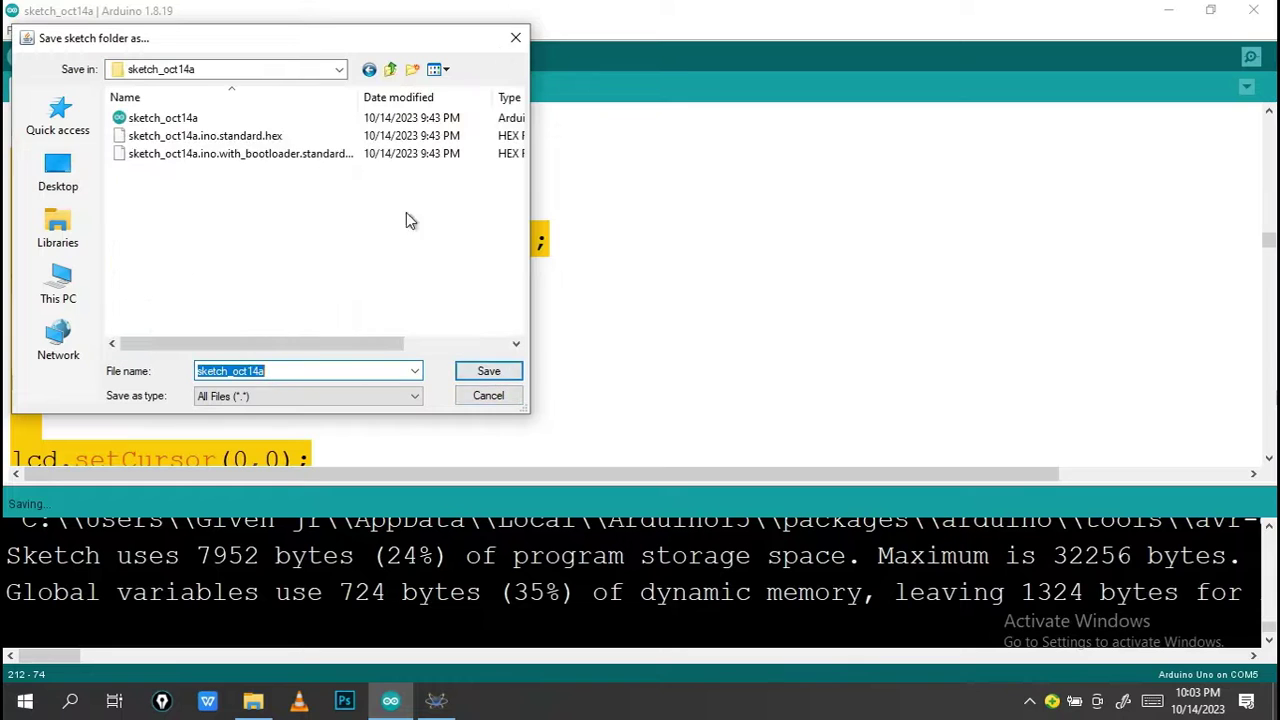
{"action": "left_click", "coordinate": [497, 370]}
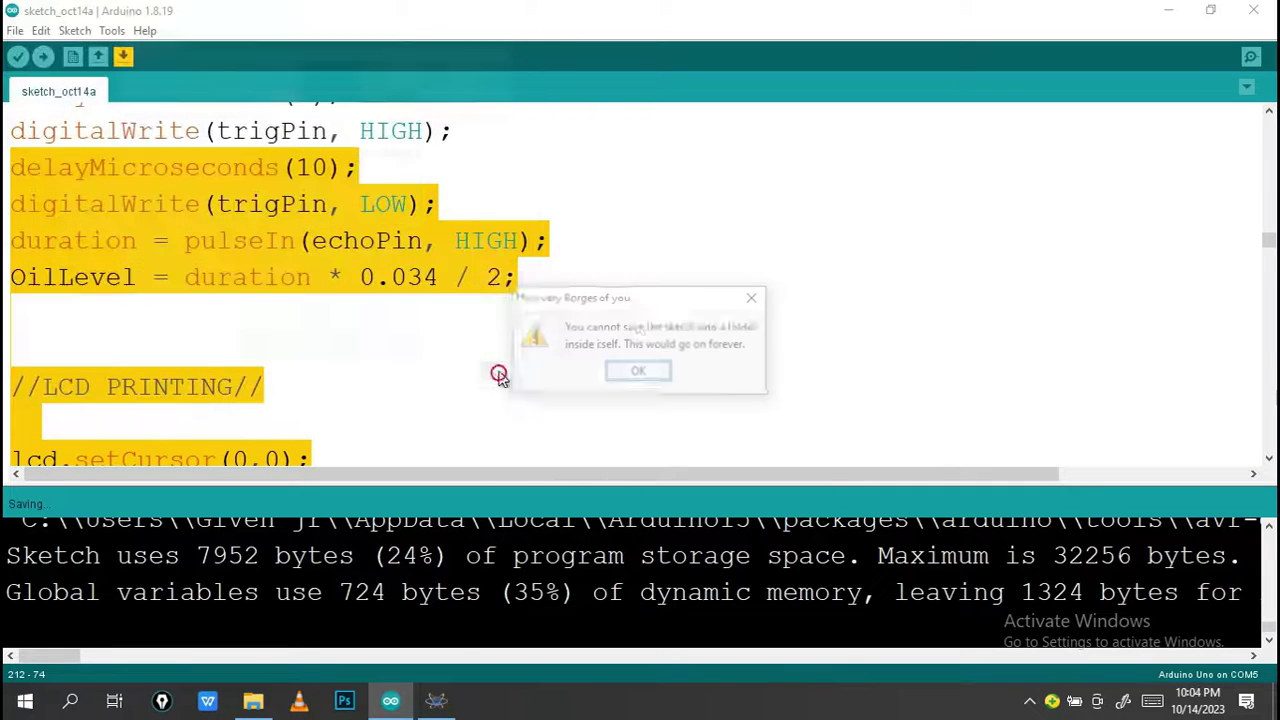
{"action": "left_click", "coordinate": [643, 369]}
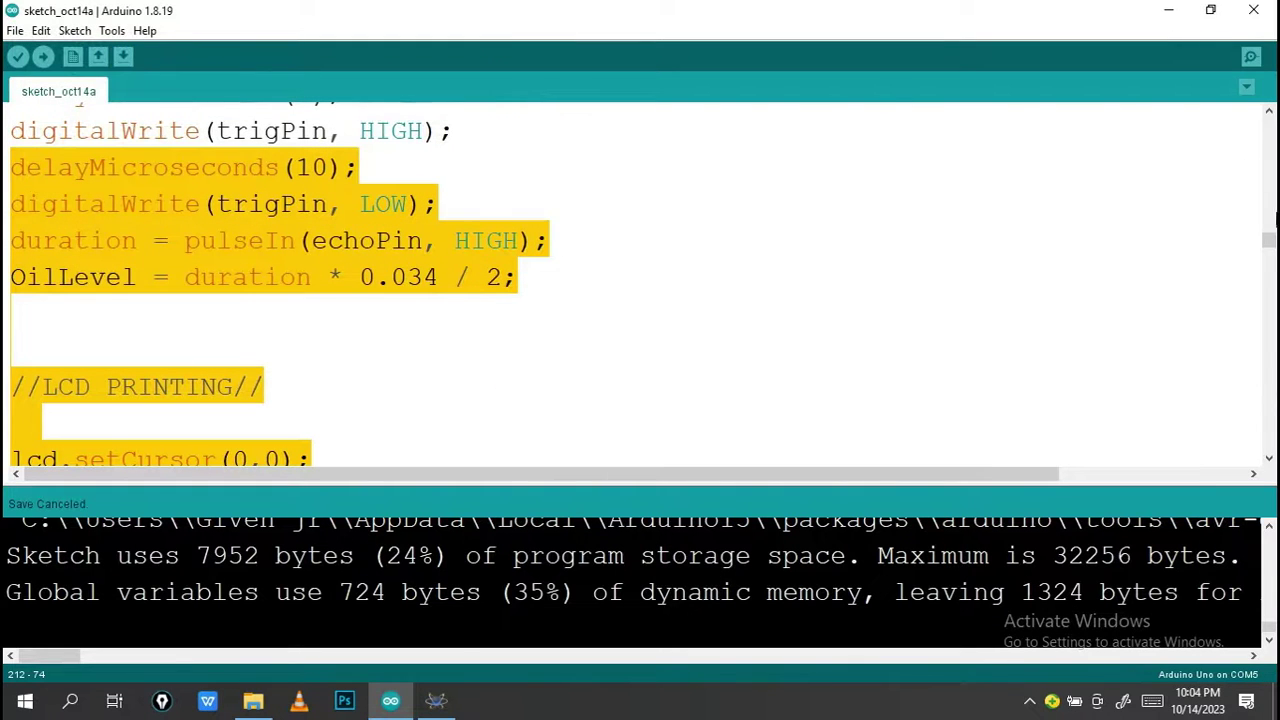
Clear the code selection and run Sketch > Export compiled Binary
{"action": "left_click", "coordinate": [1112, 202]}
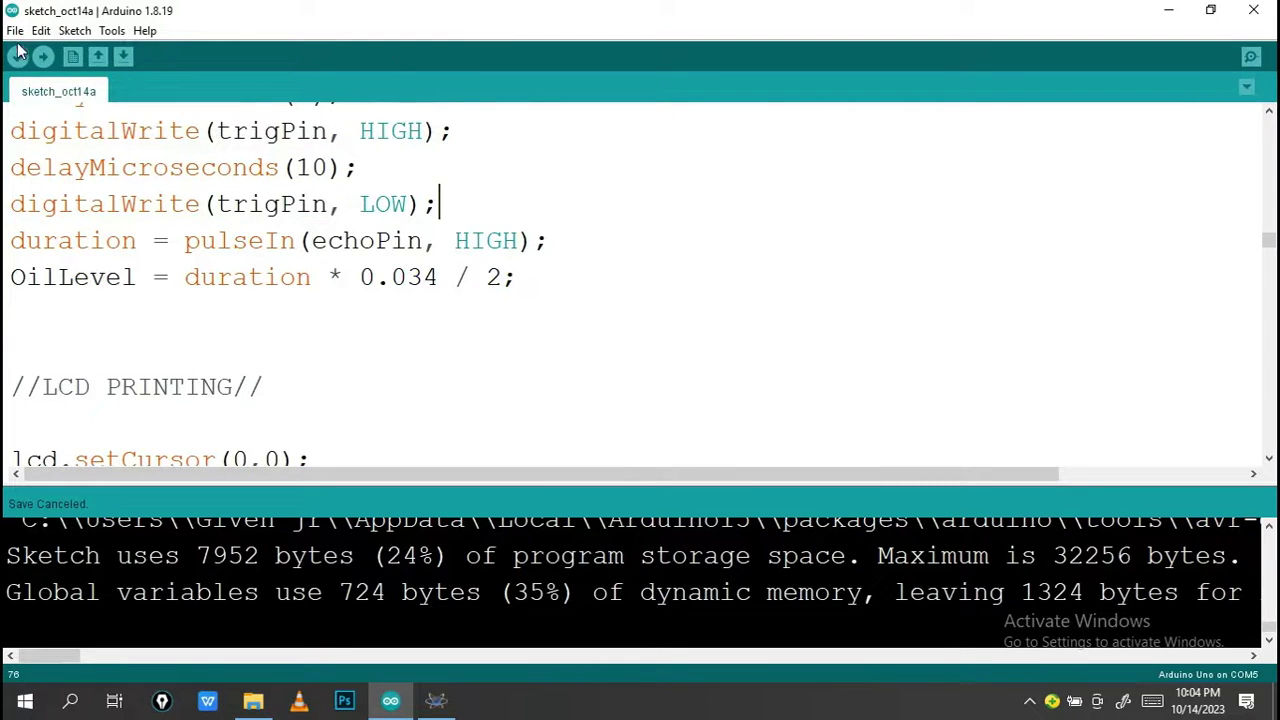
{"action": "left_click", "coordinate": [75, 31]}
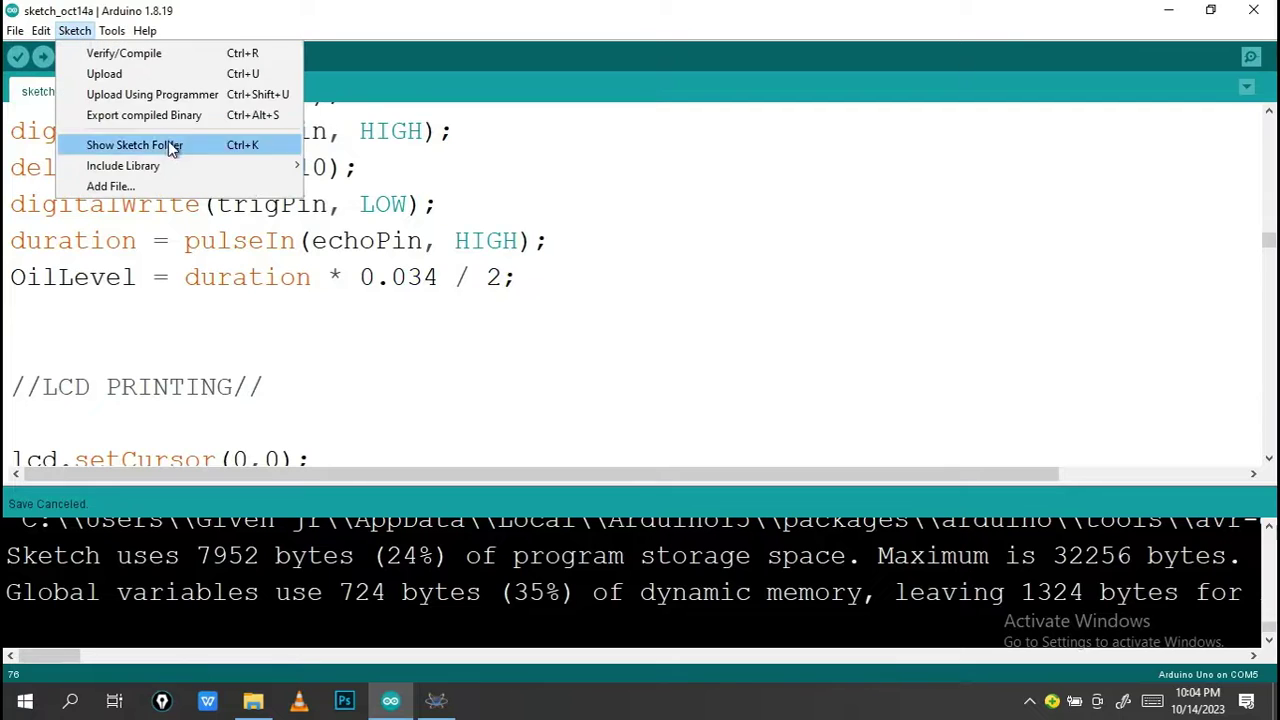
{"action": "left_click", "coordinate": [155, 117]}
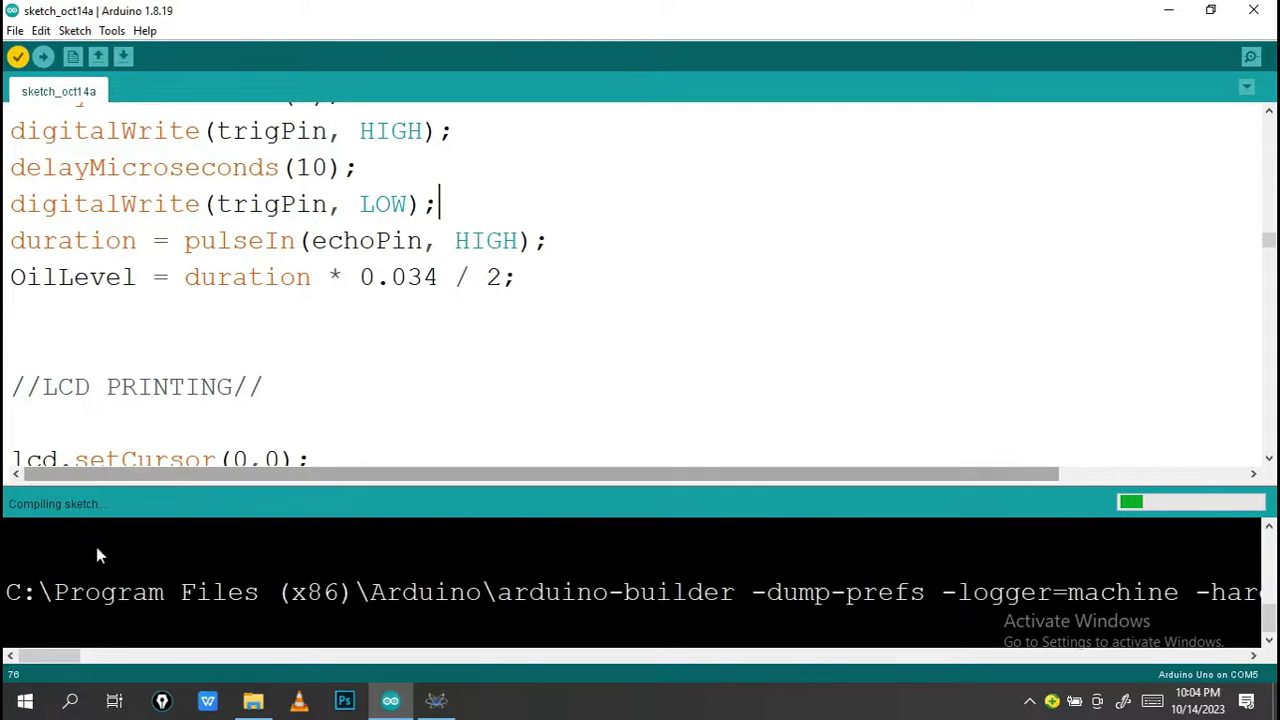
Reopen SIM1's properties in Proteus and check the Arduino IDE's export progress
{"action": "left_click", "coordinate": [436, 700]}
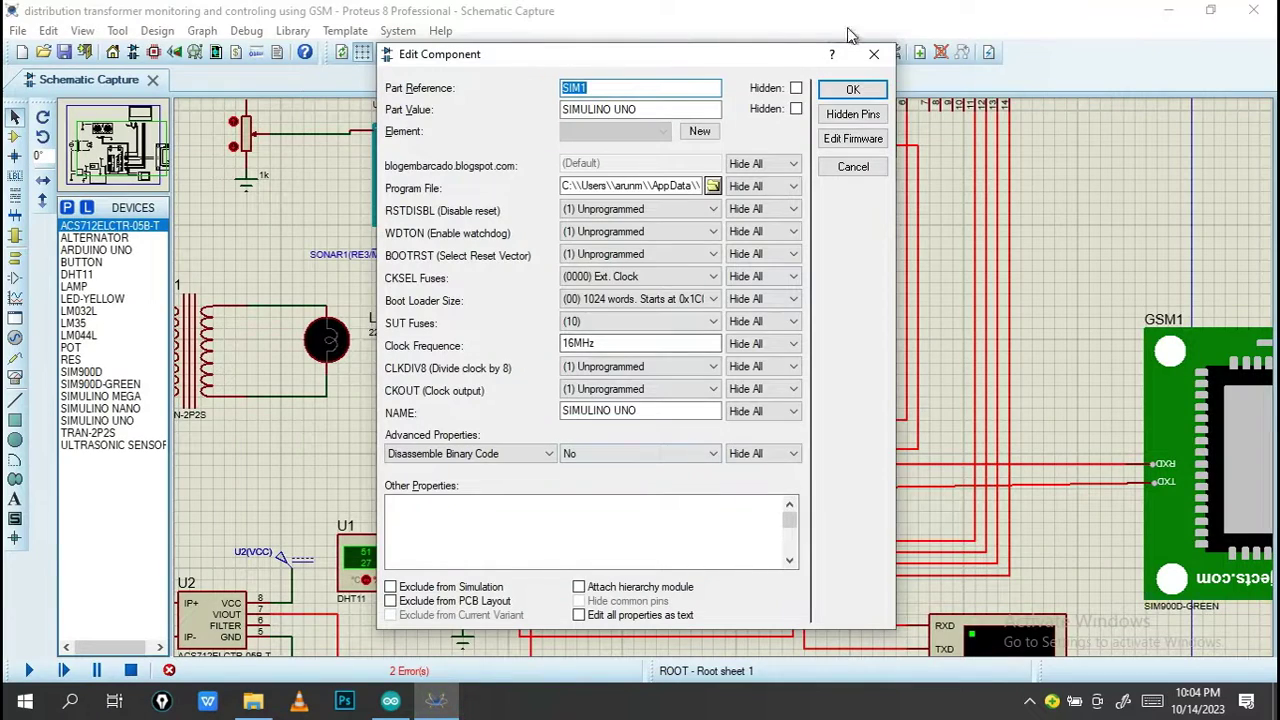
{"action": "left_click", "coordinate": [873, 54]}
{"action": "double_click", "coordinate": [788, 252]}
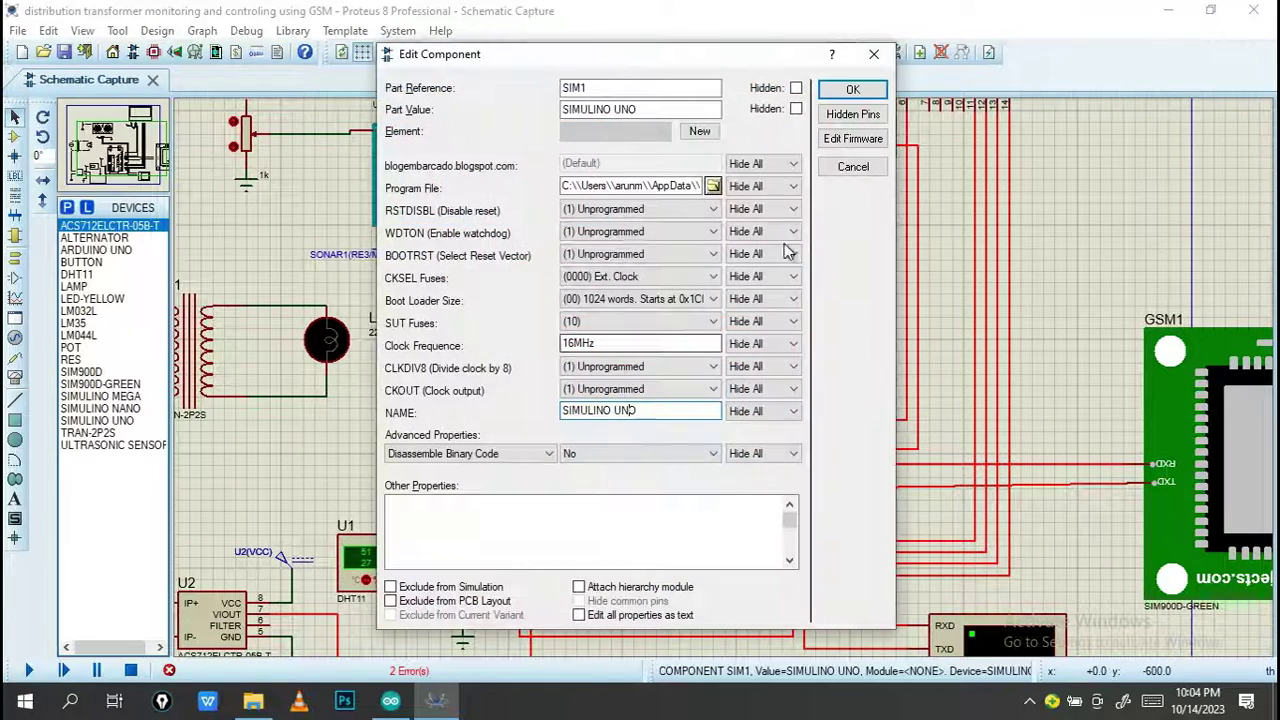
{"action": "left_click", "coordinate": [713, 186]}
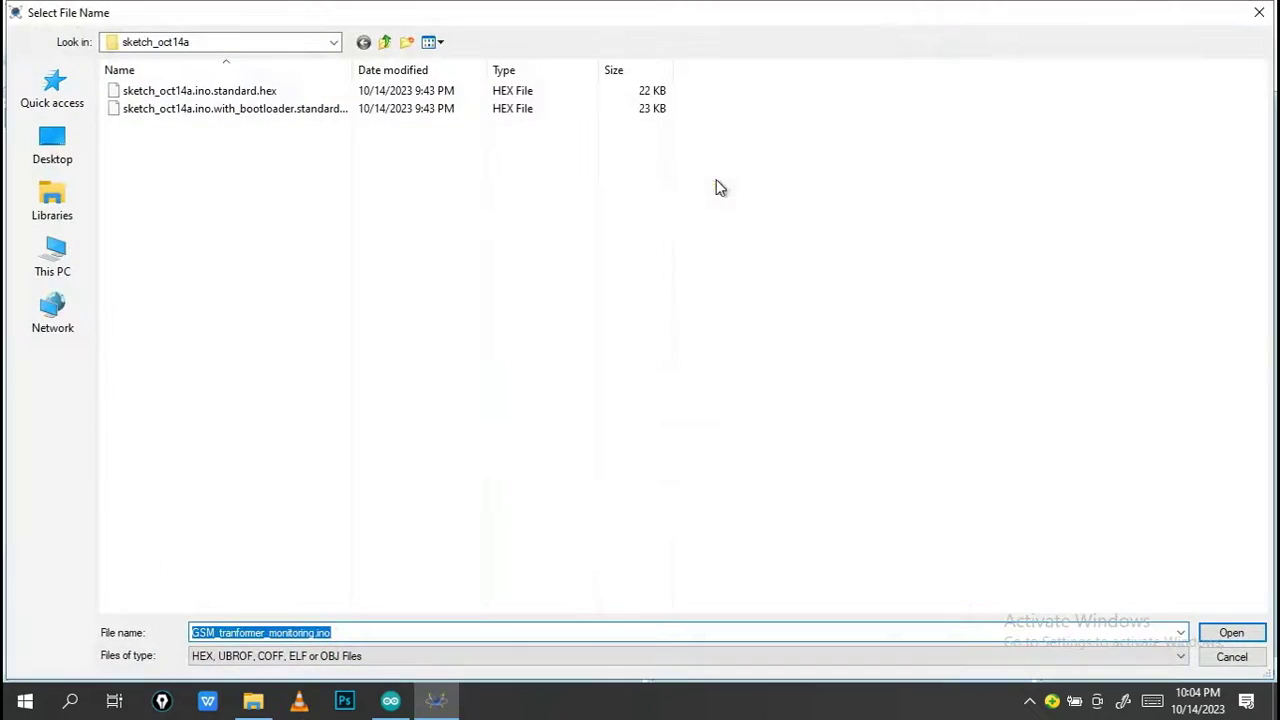
{"action": "key", "text": "Escape"}
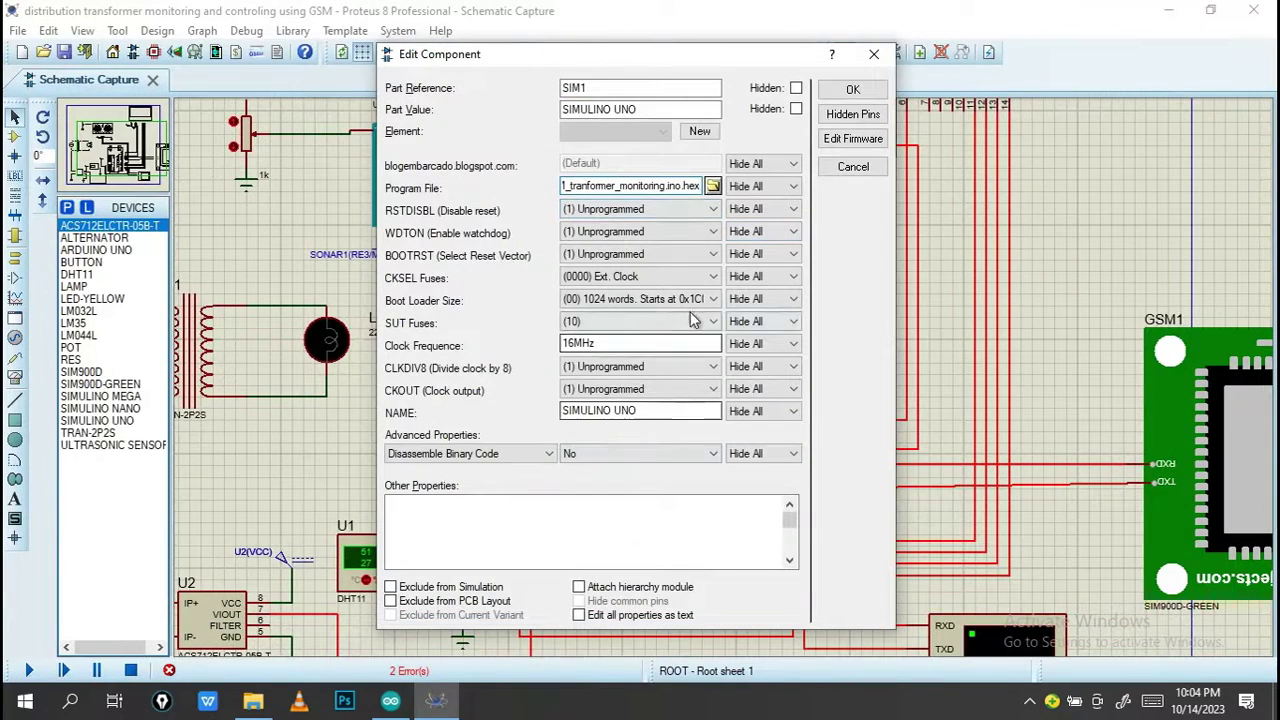
{"action": "left_click", "coordinate": [392, 700]}
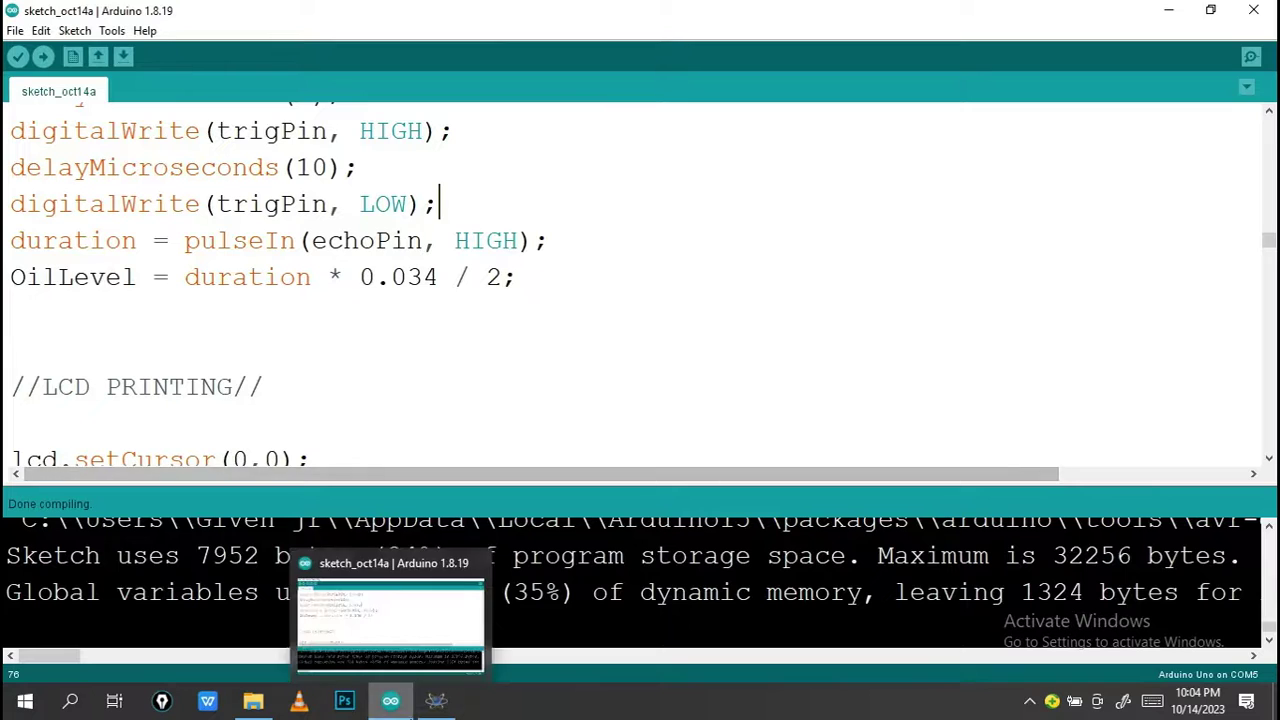
{"action": "left_click", "coordinate": [436, 700]}
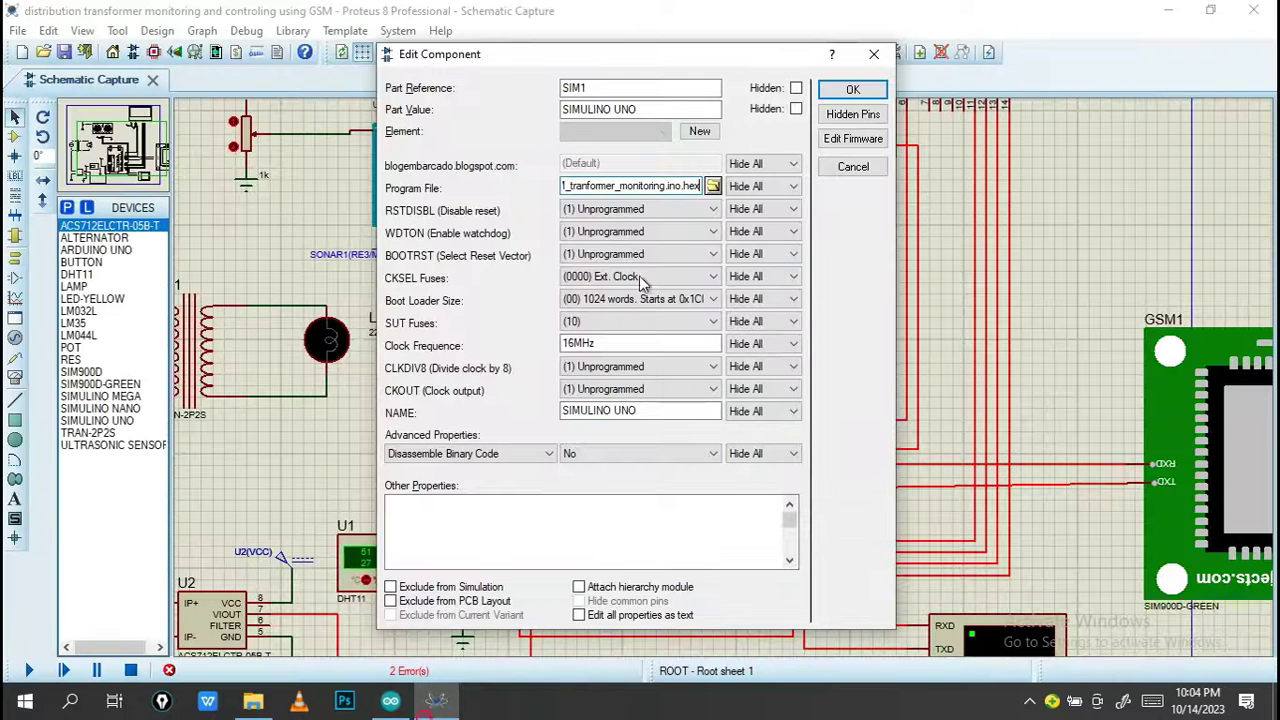
Set SIM1's program file to Desktop\sketch_oct14a\sketch_oct14a.ino.standard.hex and confirm
{"action": "left_click", "coordinate": [710, 184]}
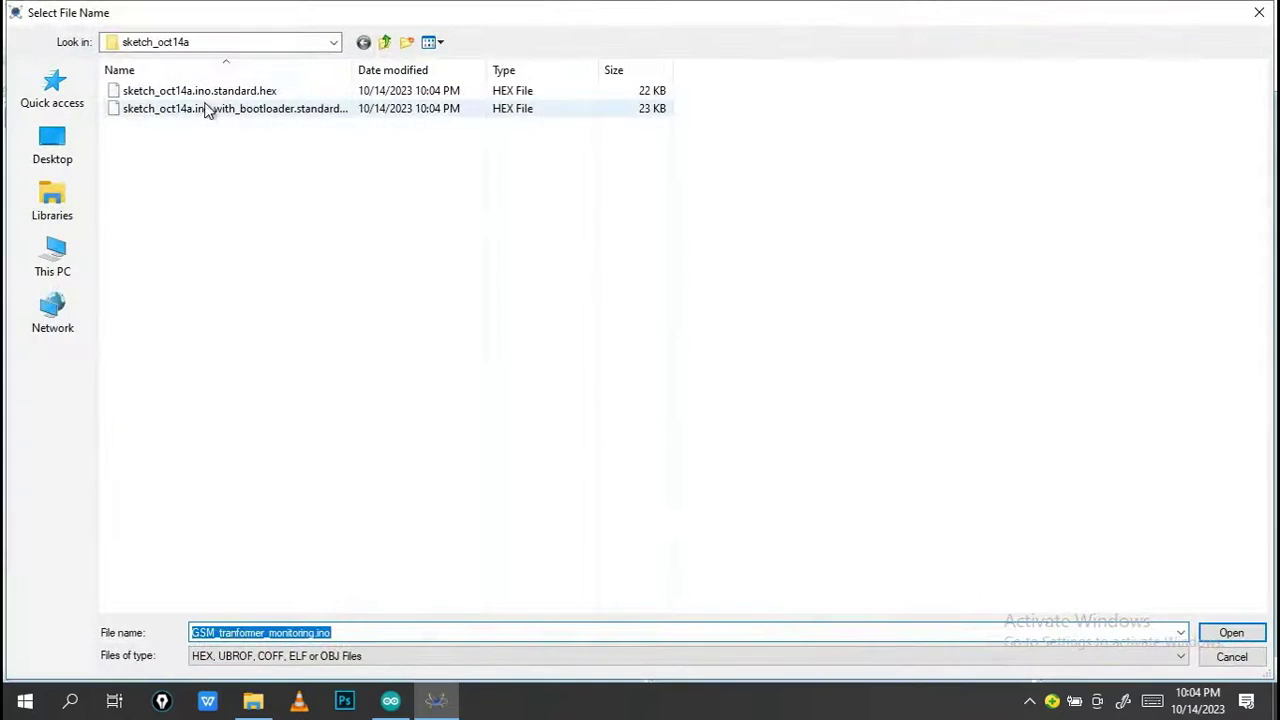
{"action": "left_click", "coordinate": [52, 145]}
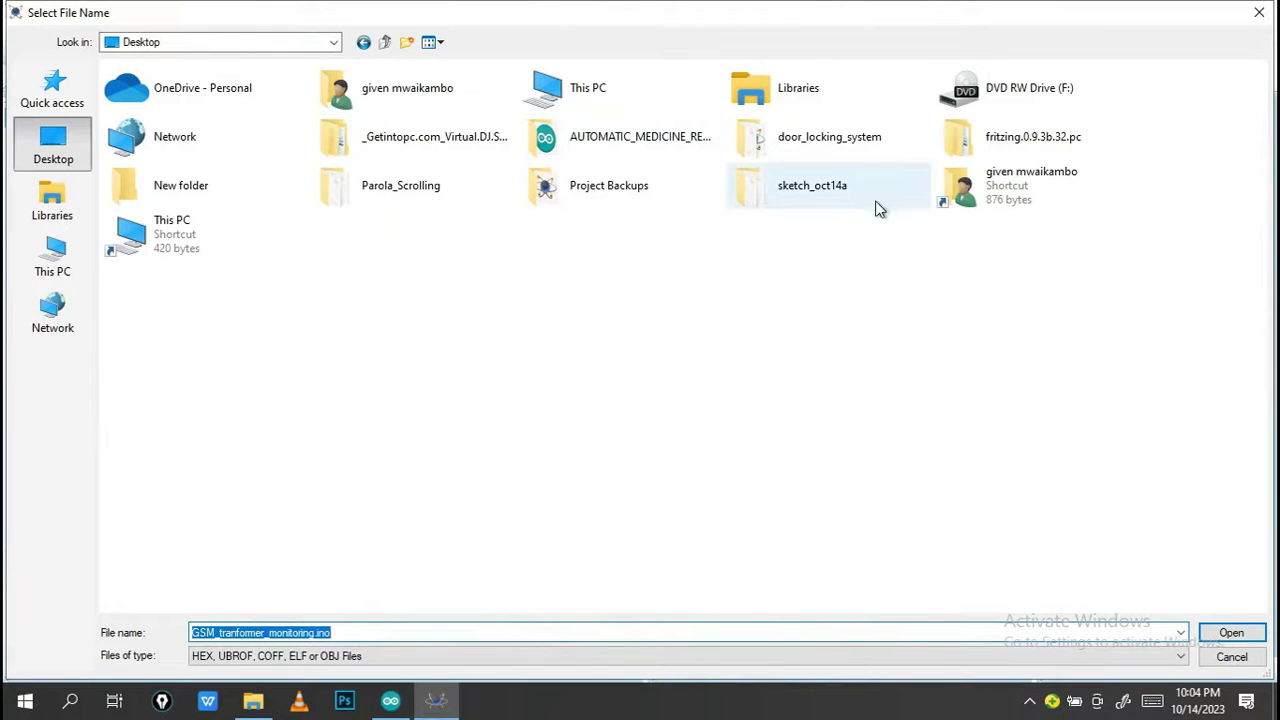
{"action": "left_click", "coordinate": [860, 194]}
{"action": "double_click", "coordinate": [860, 194]}
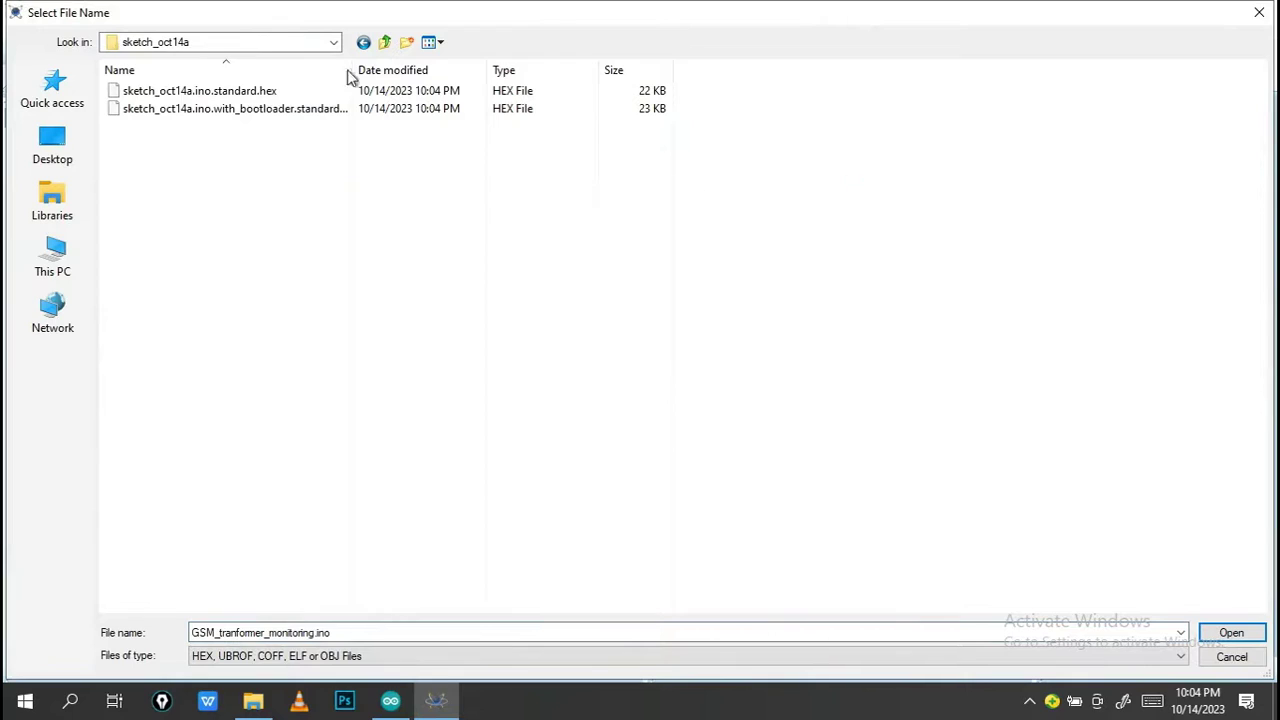
{"action": "double_click", "coordinate": [298, 91]}
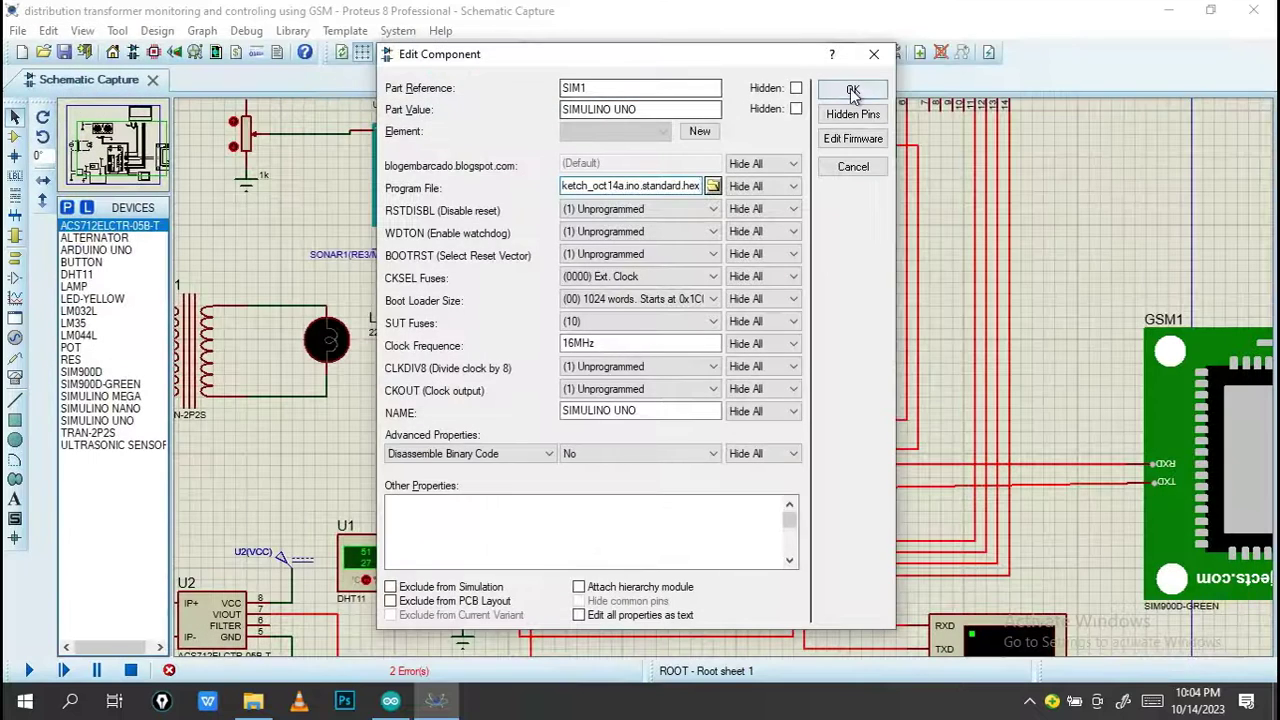
{"action": "left_click", "coordinate": [853, 91]}
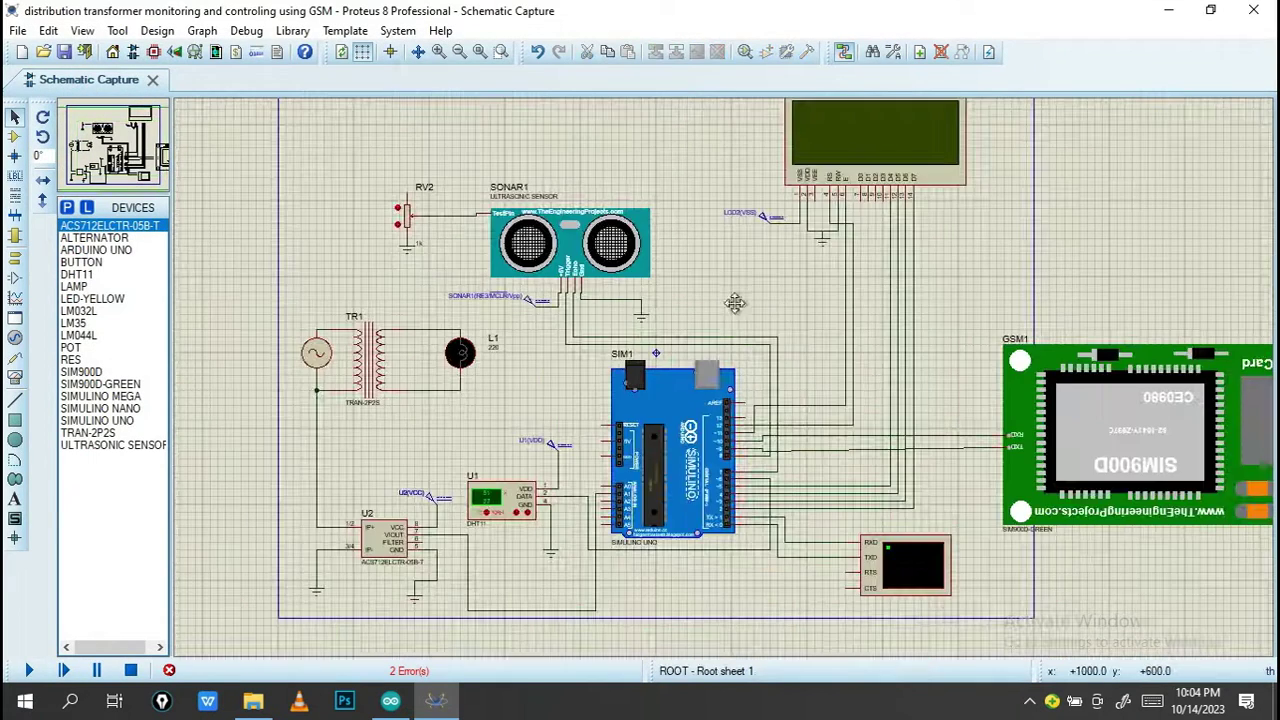
Rerun the simulation and read the log reporting SONAR1's UltraSonicSensor.HEX cannot be opened
{"action": "left_click_drag", "start_coordinate": [735, 302], "coordinate": [650, 278]}
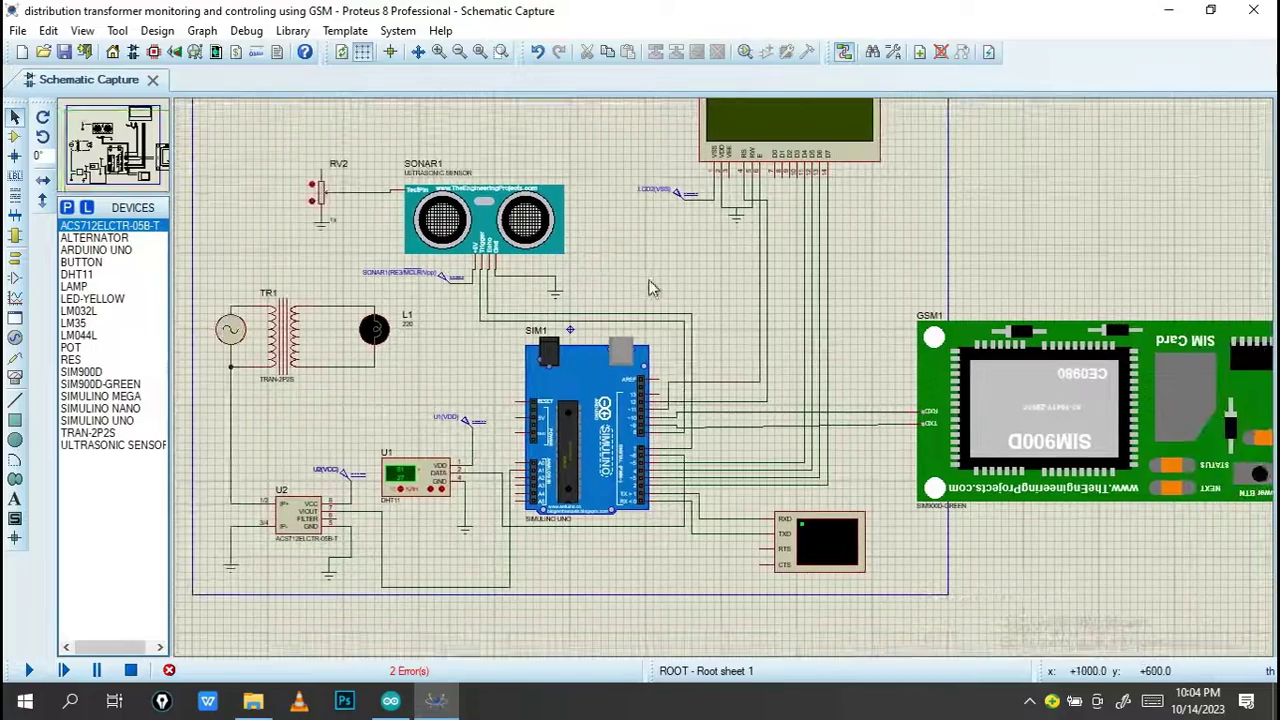
{"action": "left_click", "coordinate": [35, 671]}
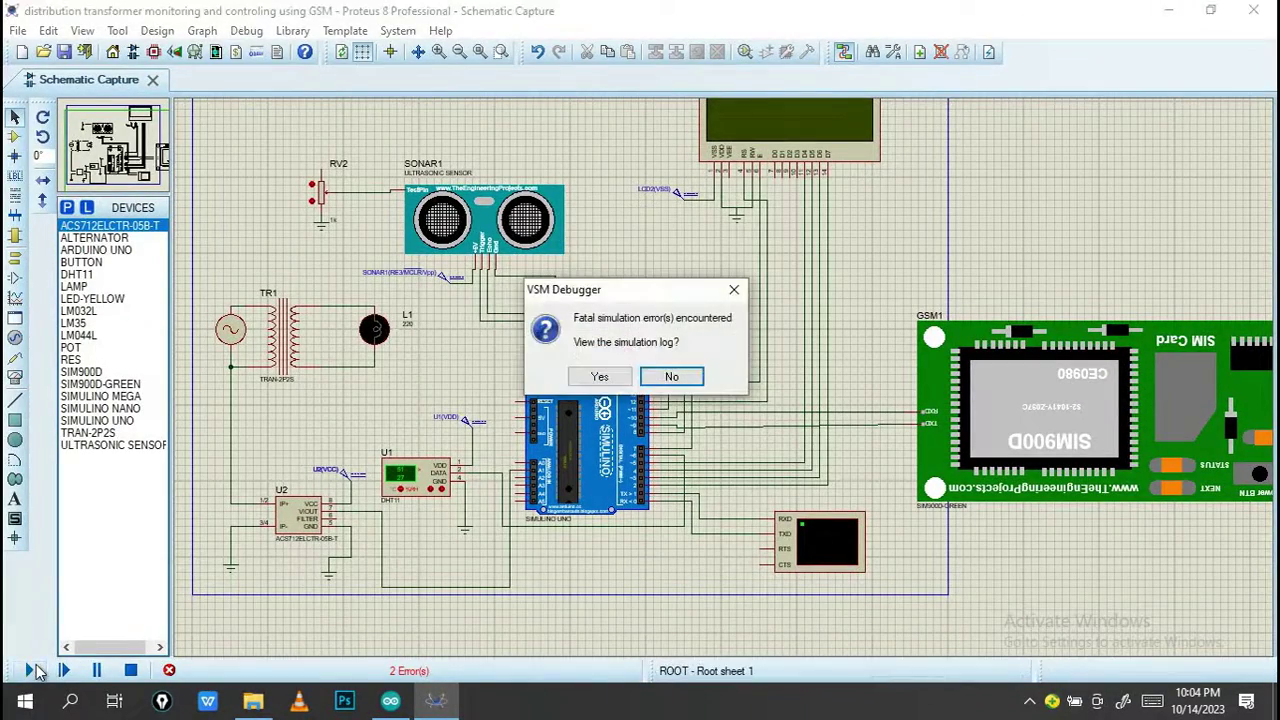
{"action": "left_click", "coordinate": [573, 380]}
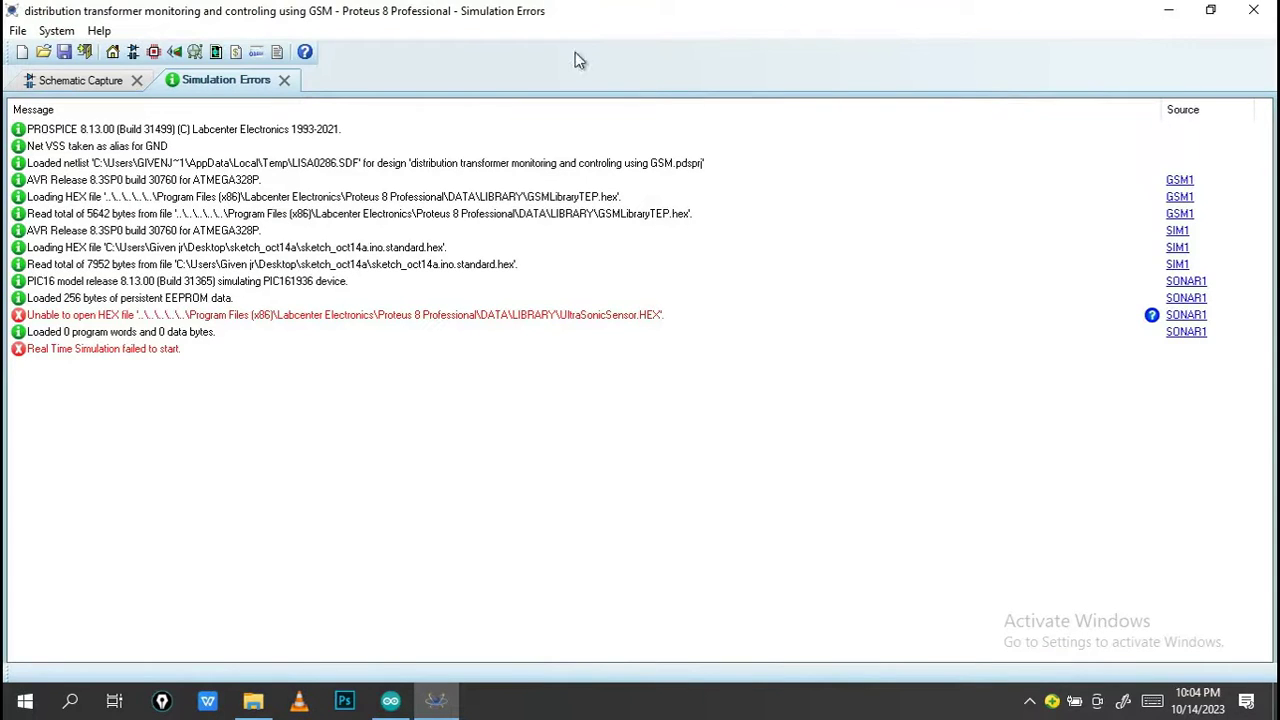
{"action": "left_click", "coordinate": [284, 80]}
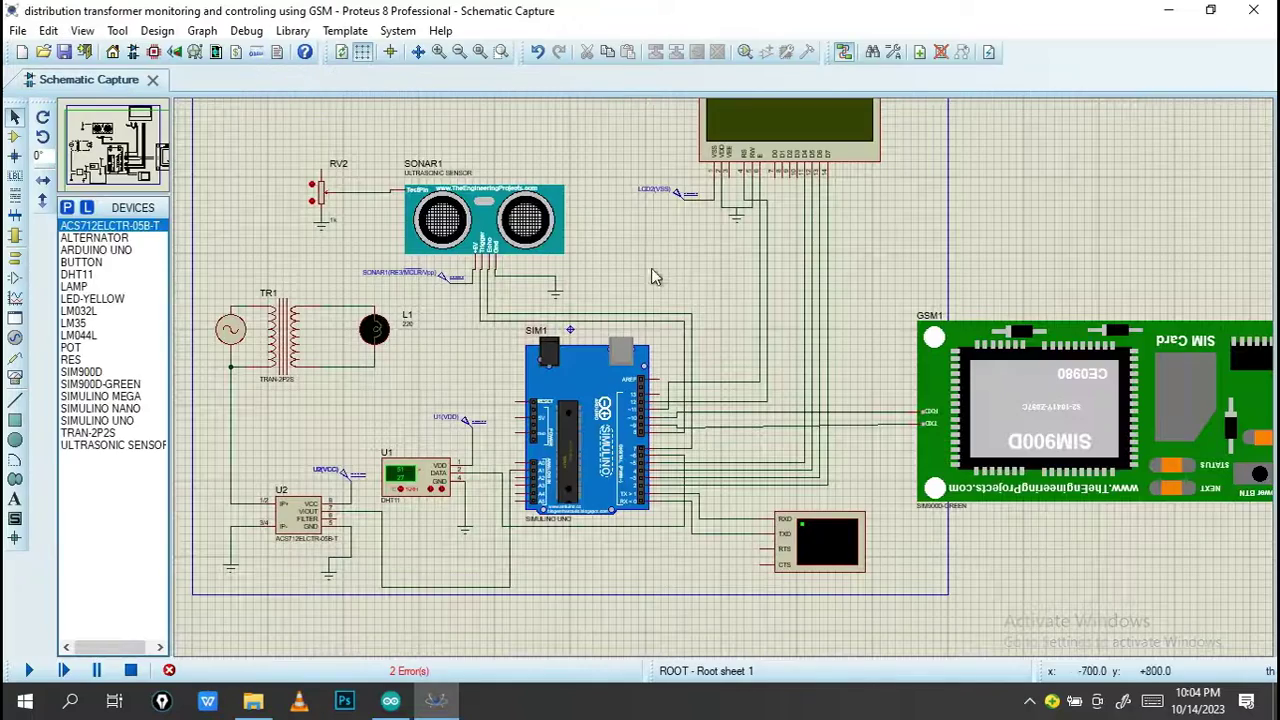
Point GSM1's program file to Proteus 8 Professional\DATA\LIBRARY\GSMLibraryTEP.hex under Program Files (x86)
{"action": "double_click", "coordinate": [1000, 400]}
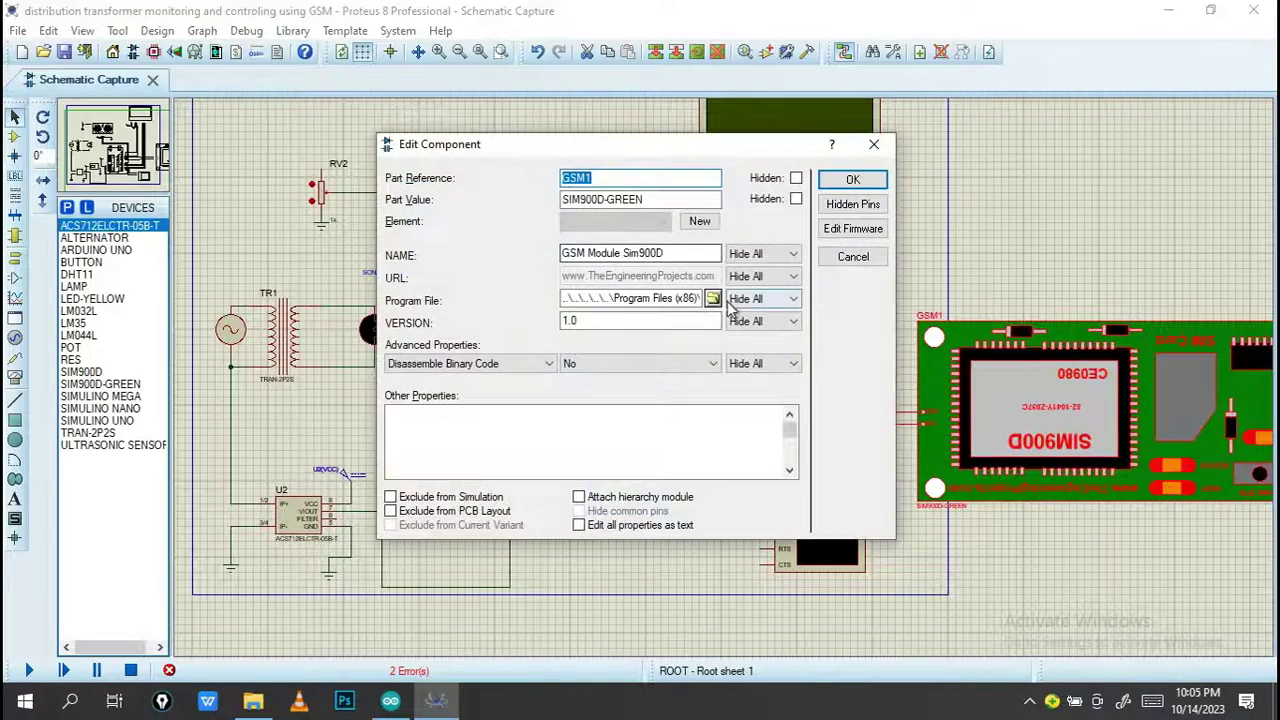
{"action": "left_click", "coordinate": [713, 299]}
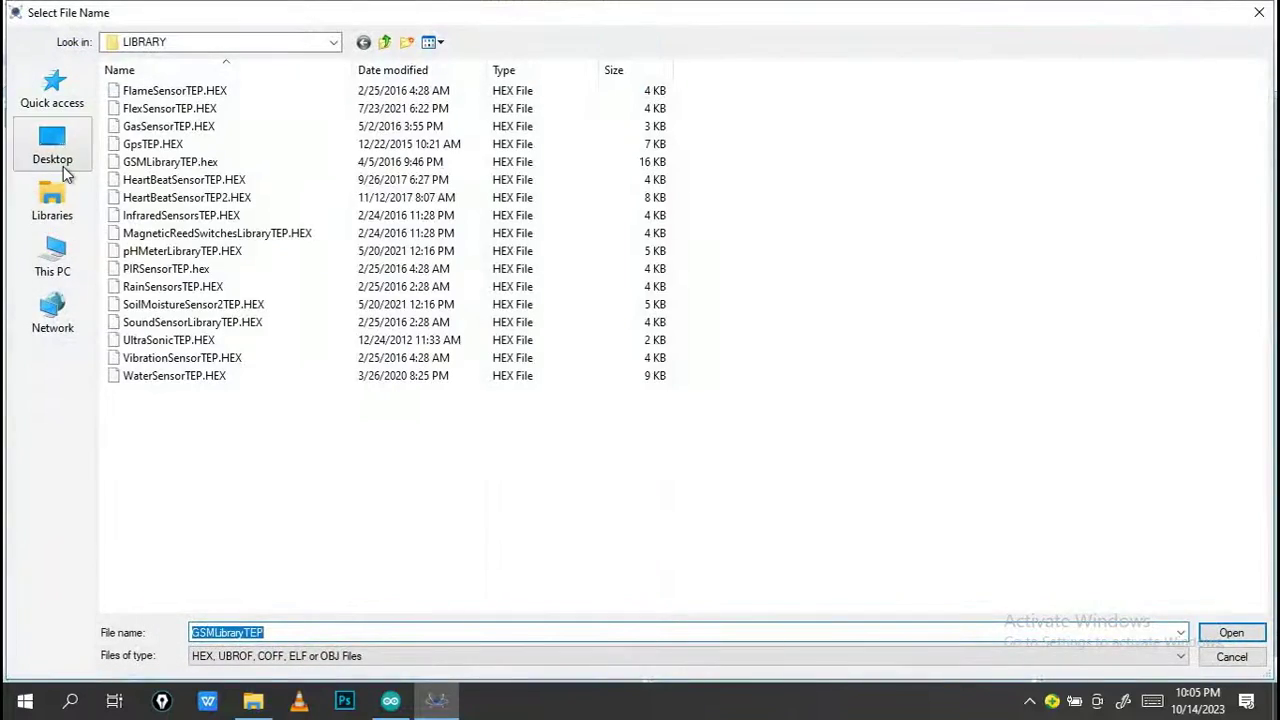
{"action": "left_click", "coordinate": [52, 255]}
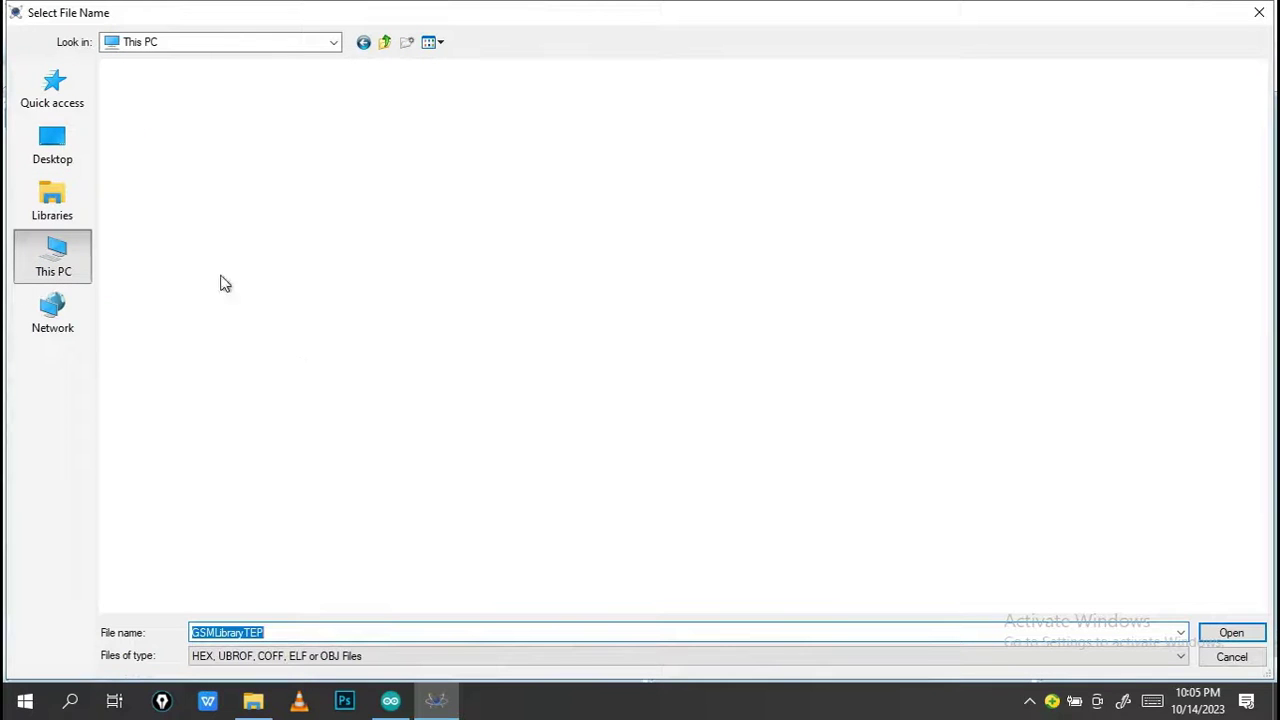
{"action": "double_click", "coordinate": [468, 252]}
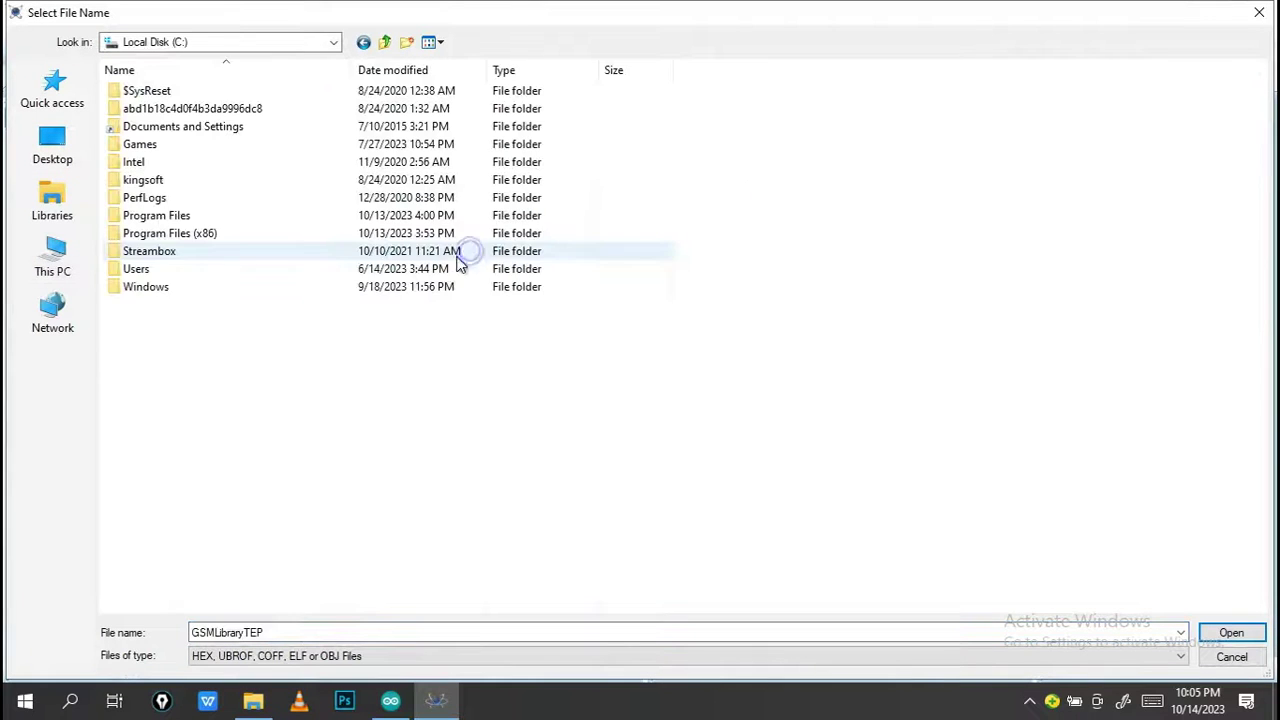
{"action": "double_click", "coordinate": [188, 234]}
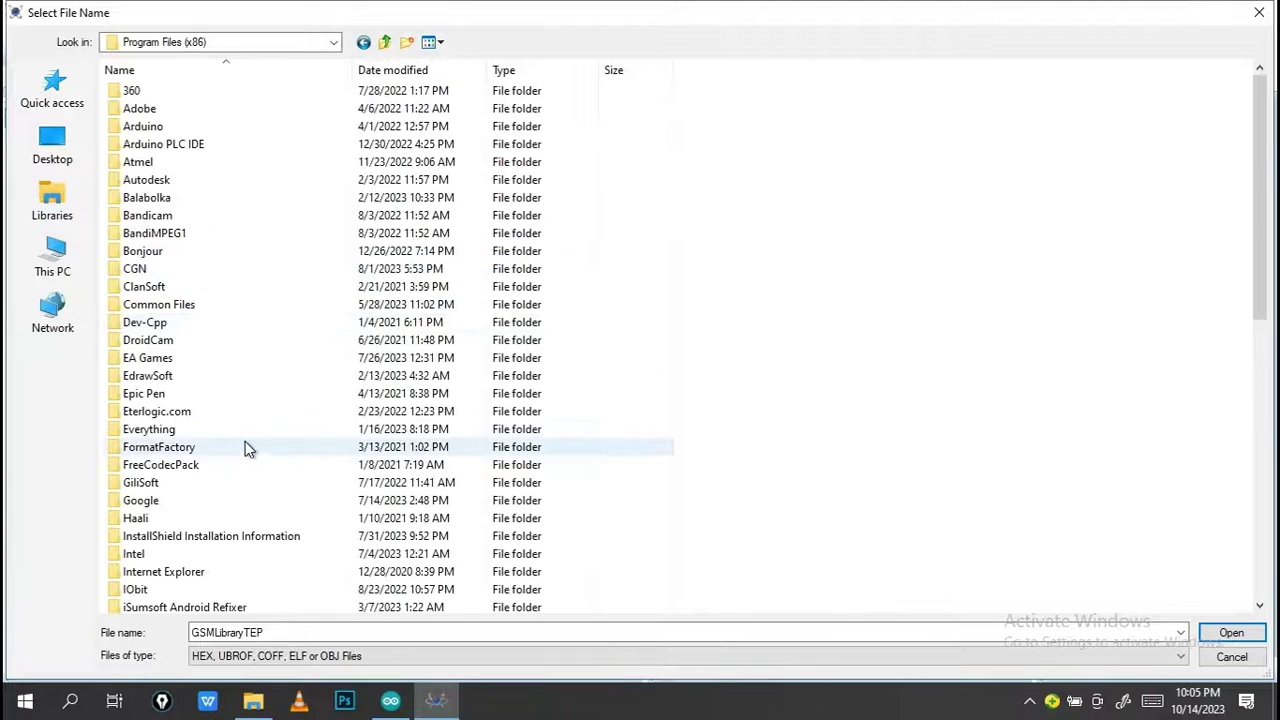
{"action": "scroll", "coordinate": [230, 440], "scroll_direction": "down", "scroll_amount": 4}
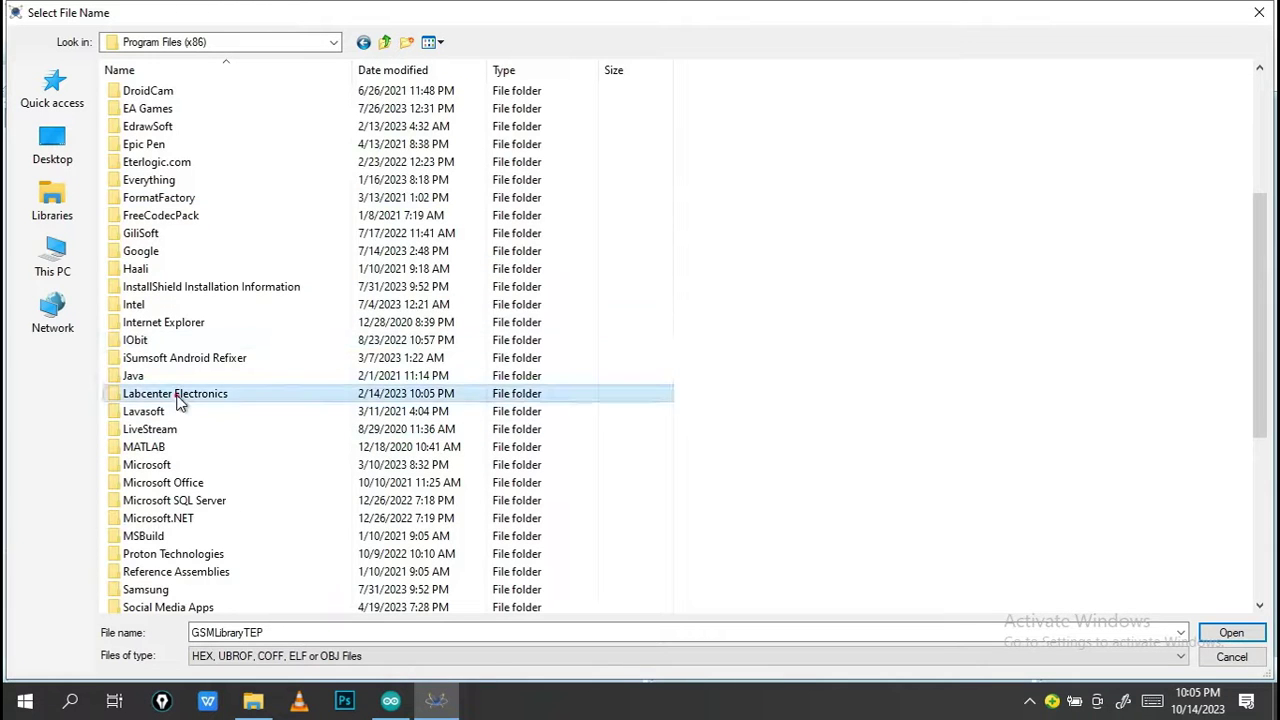
{"action": "double_click", "coordinate": [176, 394]}
{"action": "double_click", "coordinate": [223, 90]}
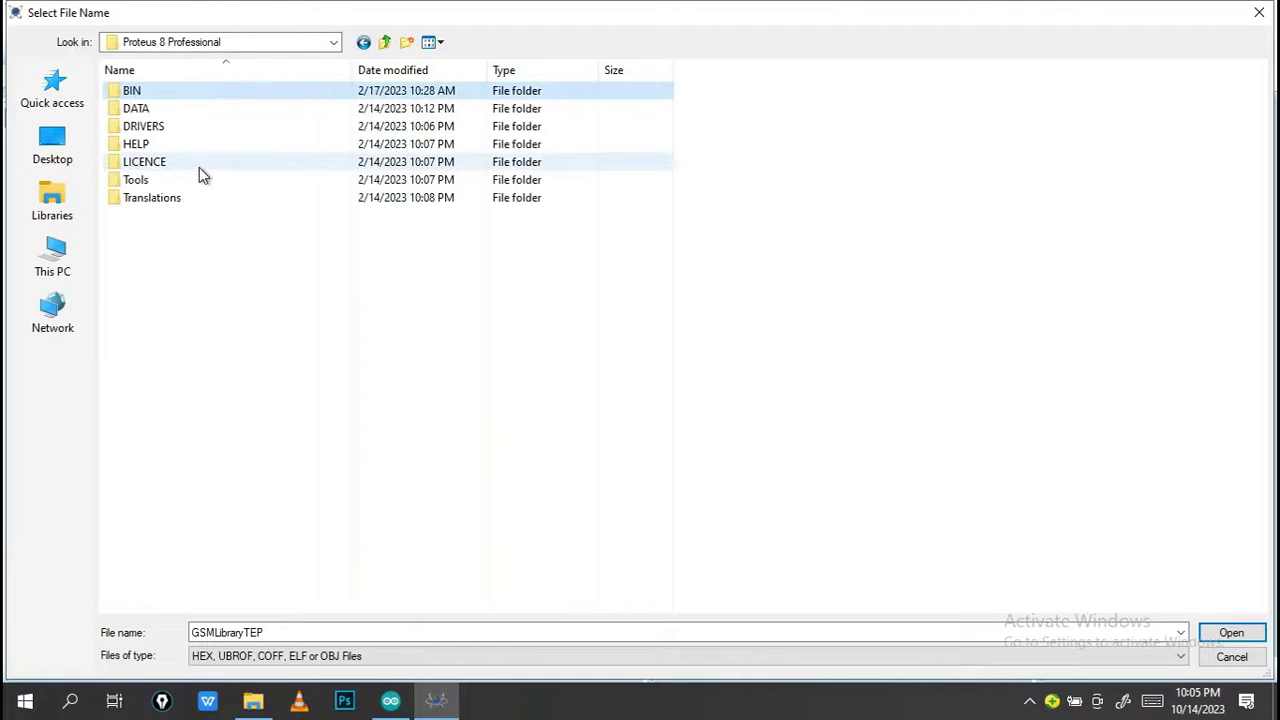
{"action": "double_click", "coordinate": [140, 108]}
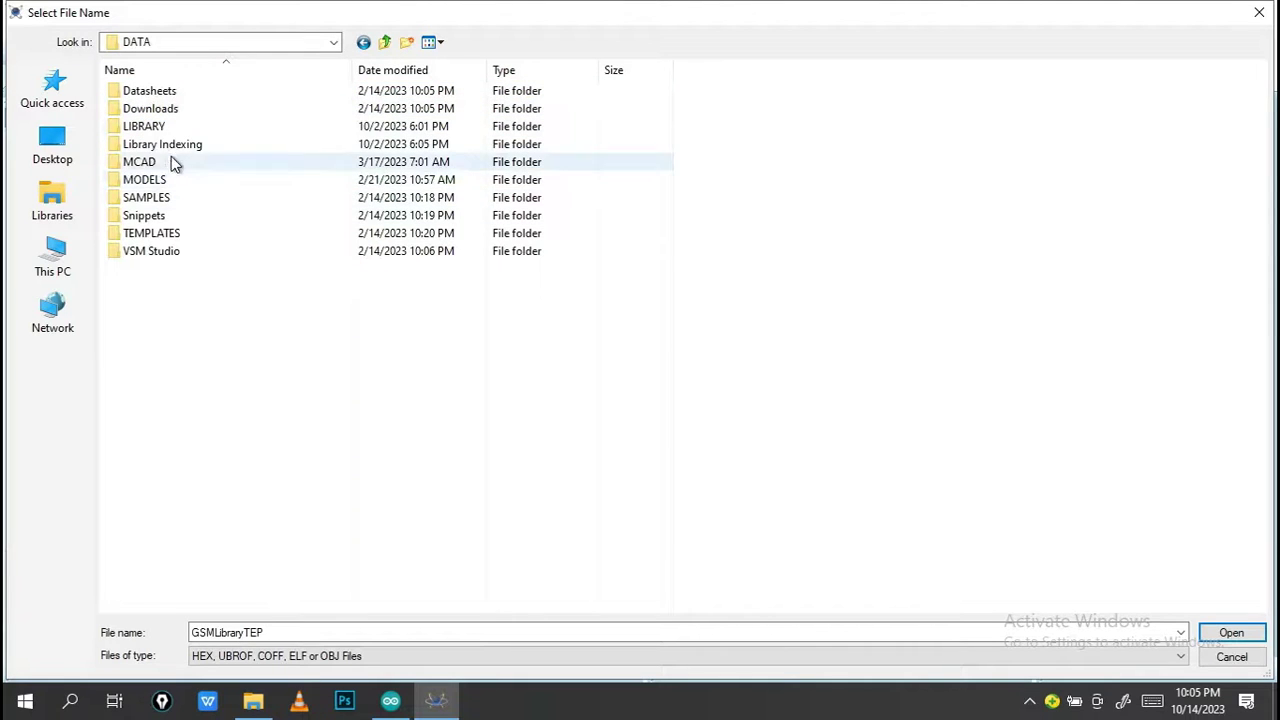
{"action": "double_click", "coordinate": [180, 128]}
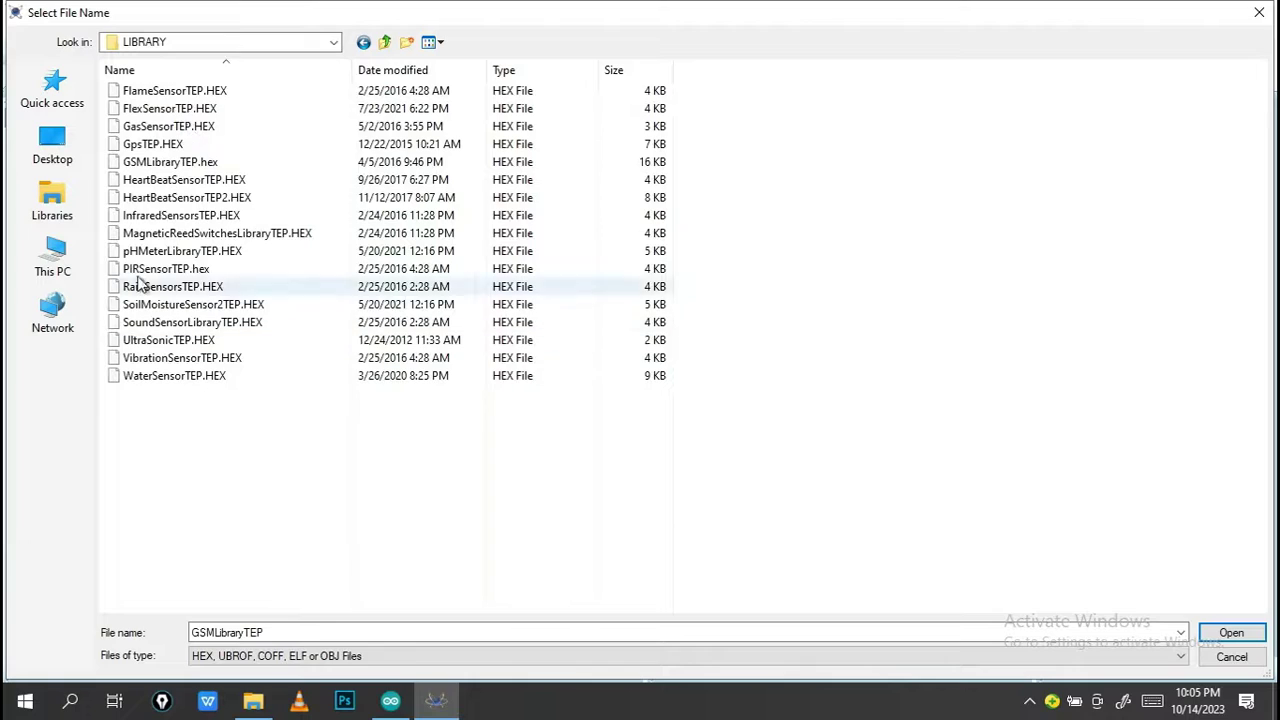
{"action": "double_click", "coordinate": [170, 162]}
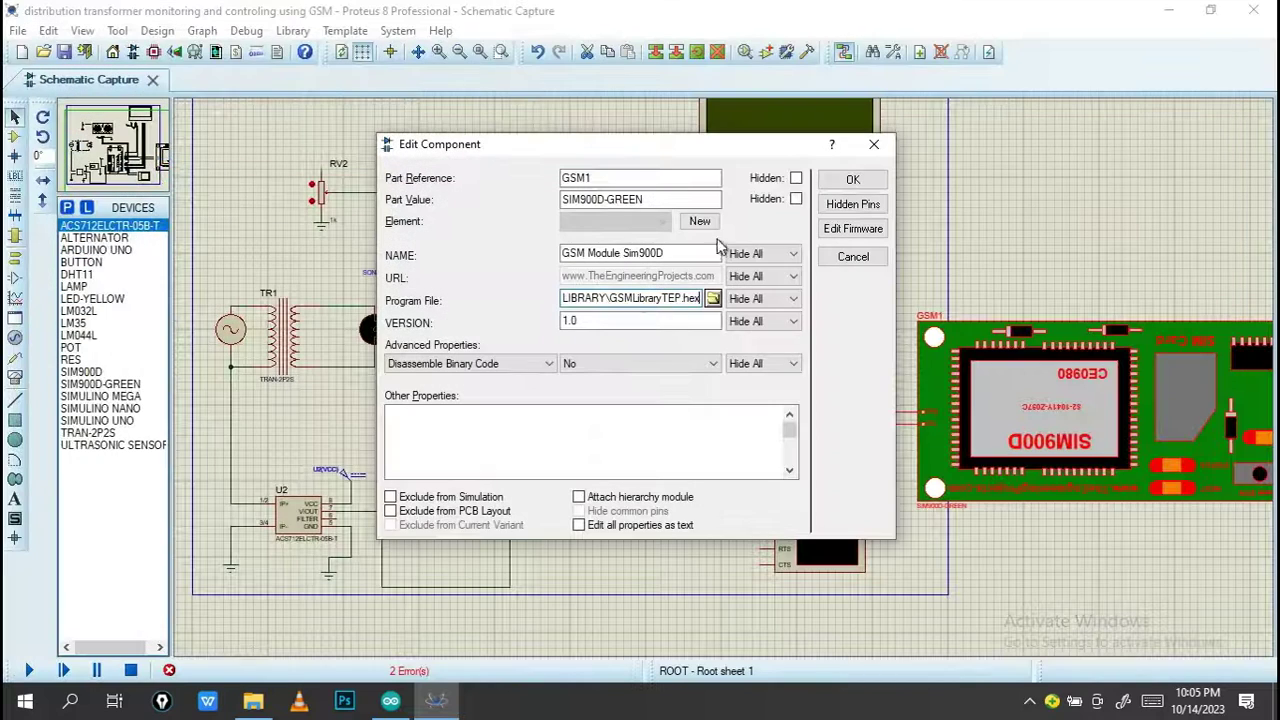
Confirm GSM1, set SONAR1's HEX file to UltraSonicTEP.HEX, and rerun the simulation
{"action": "left_click", "coordinate": [850, 180]}
{"action": "double_click", "coordinate": [466, 280]}
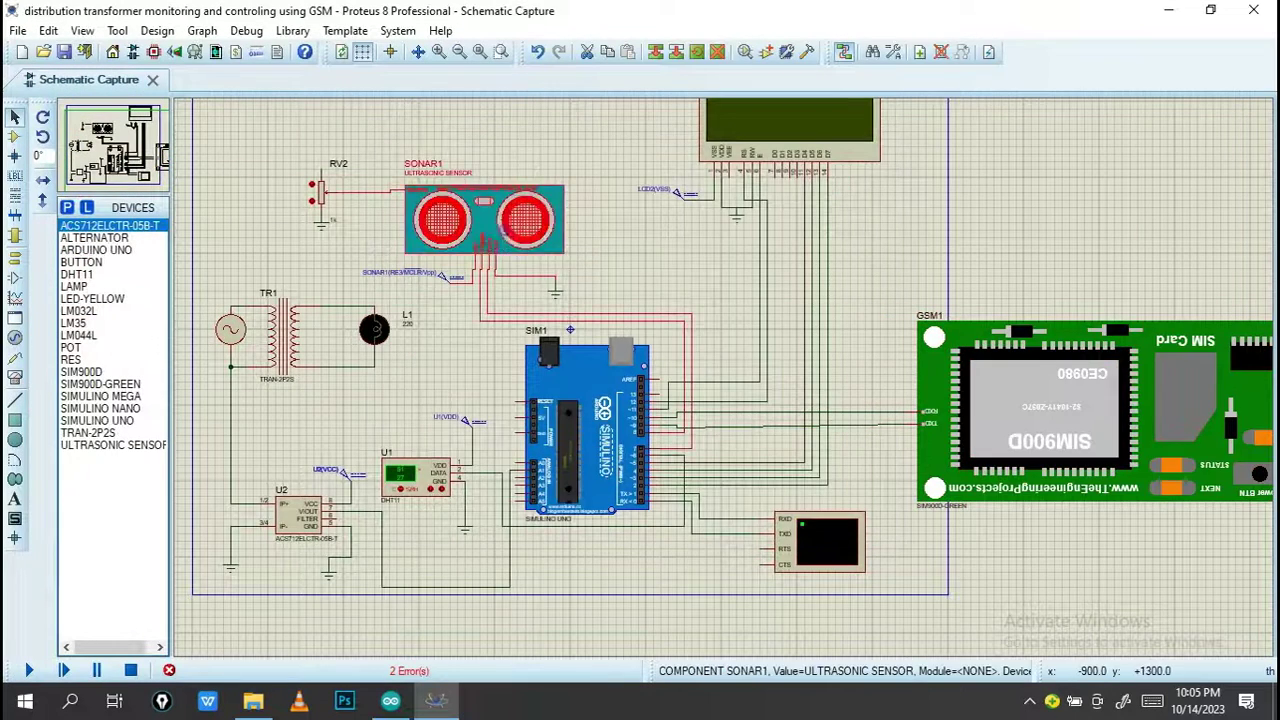
{"action": "left_click", "coordinate": [698, 287]}
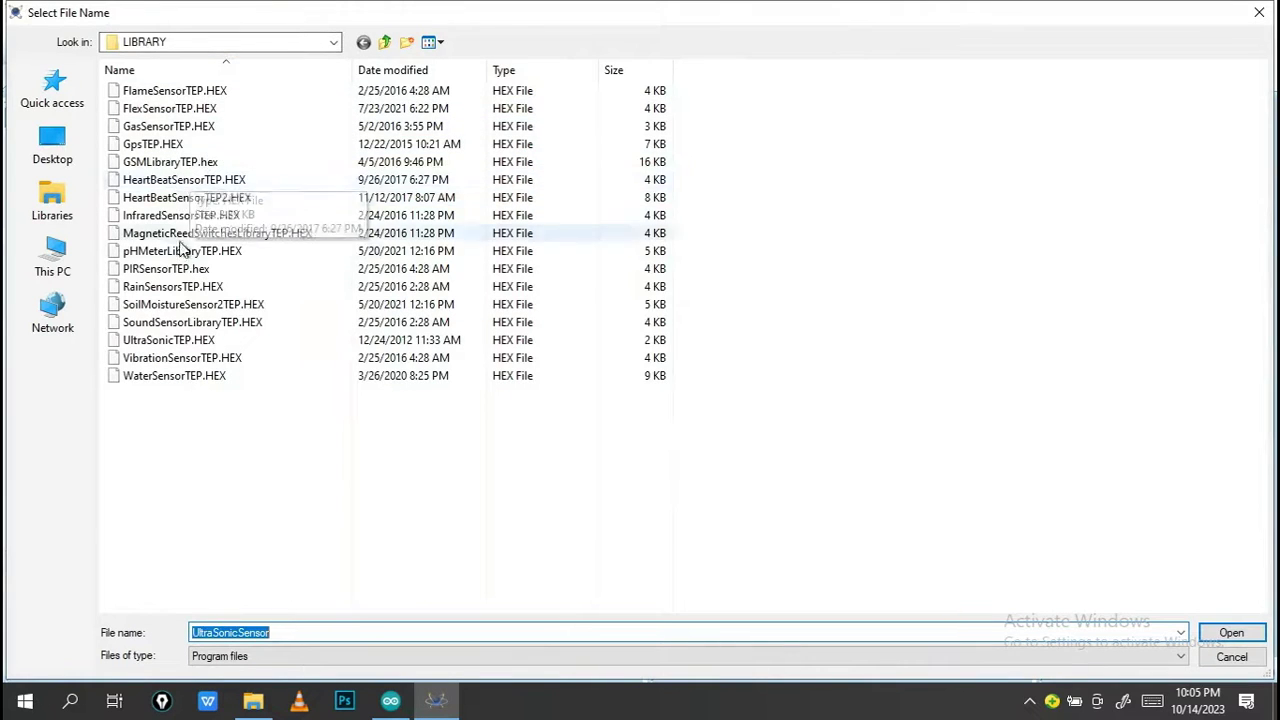
{"action": "double_click", "coordinate": [168, 340]}
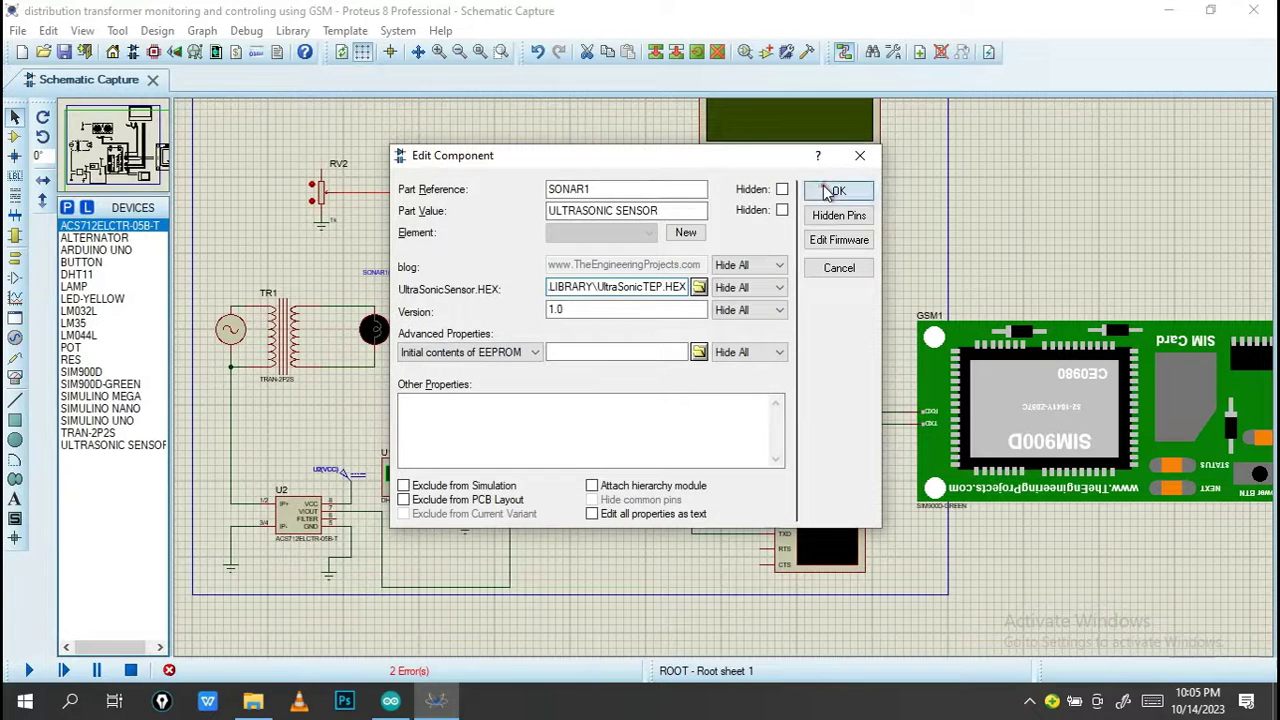
{"action": "left_click", "coordinate": [835, 191]}
{"action": "left_click", "coordinate": [30, 671]}
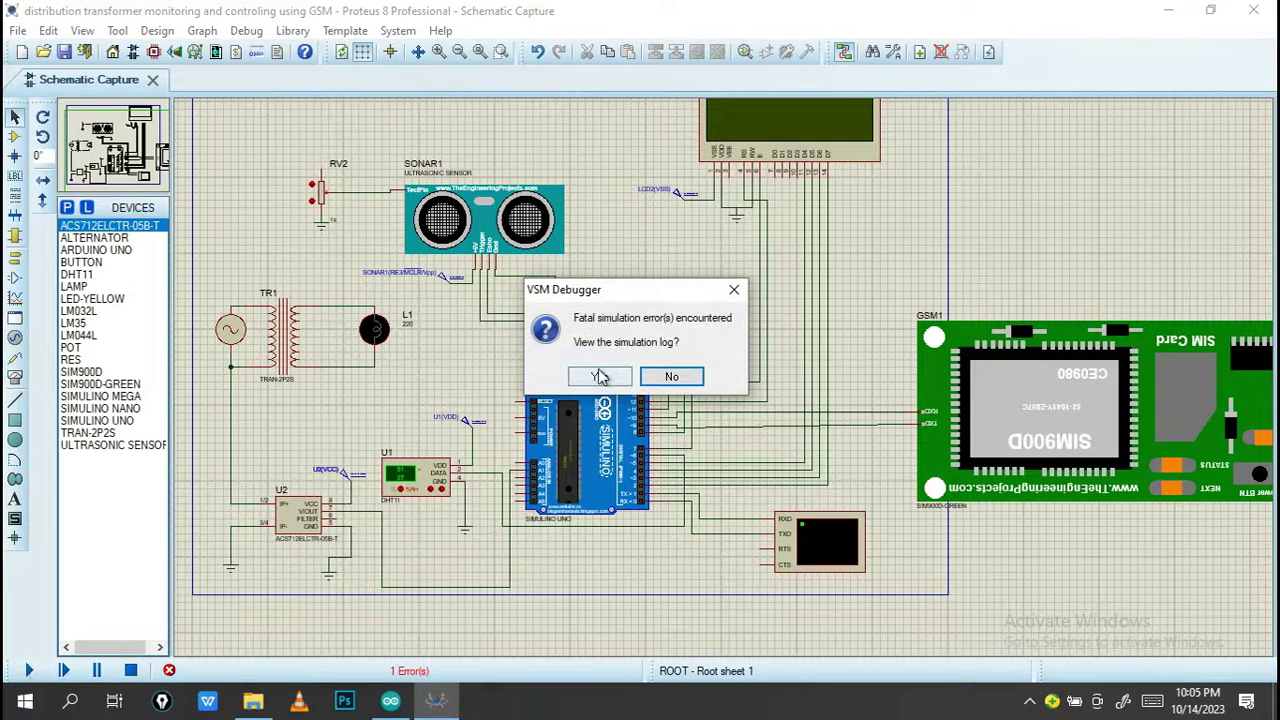
Read the log's SPICE singular-matrix errors, then go back to the schematic
{"action": "left_click", "coordinate": [600, 376]}
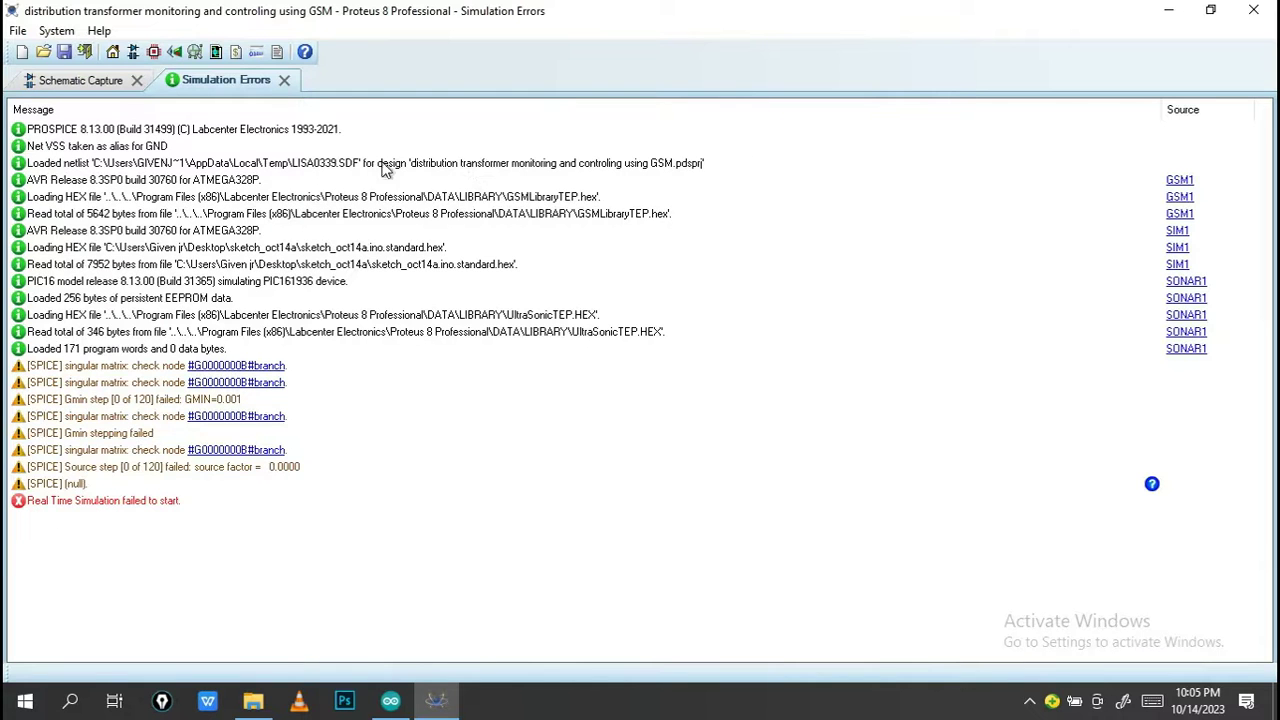
{"action": "left_click", "coordinate": [284, 81]}
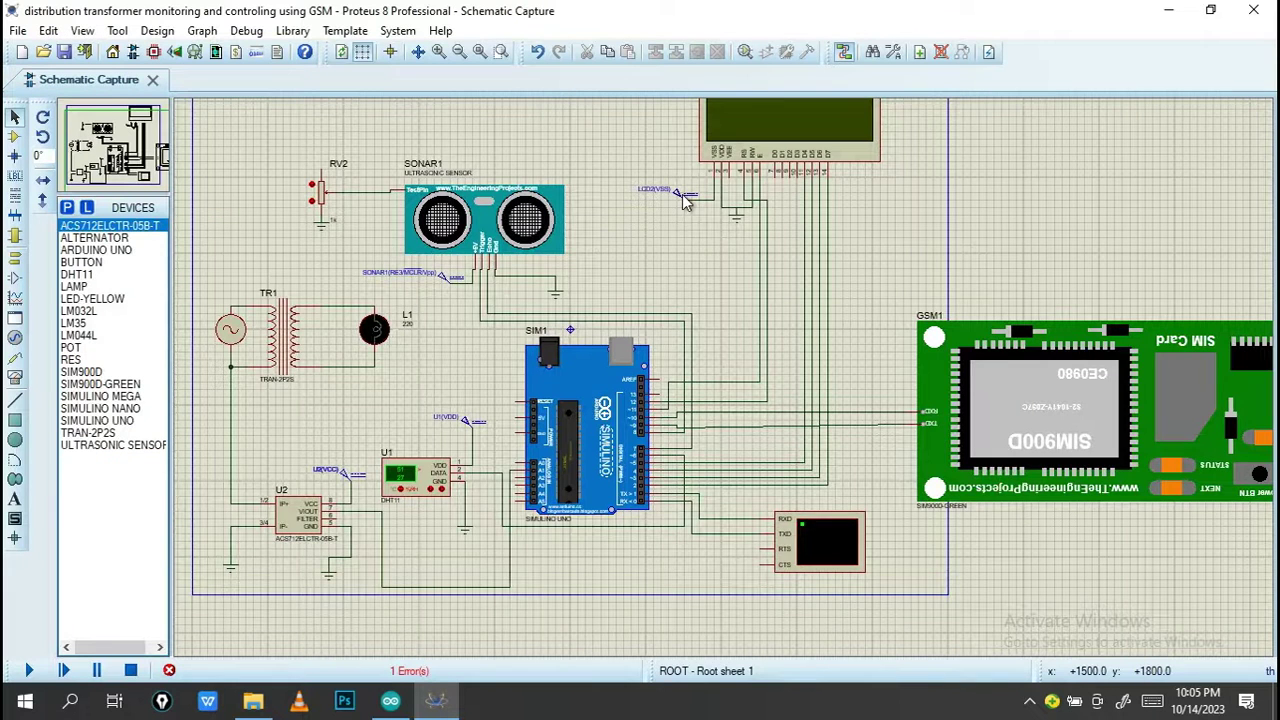
{"action": "scroll", "coordinate": [684, 200], "scroll_direction": "up", "scroll_amount": 1}
Replace the LCD2(VSS) label with a power terminal wired to the LCD supply pin
{"action": "right_click", "coordinate": [710, 377]}
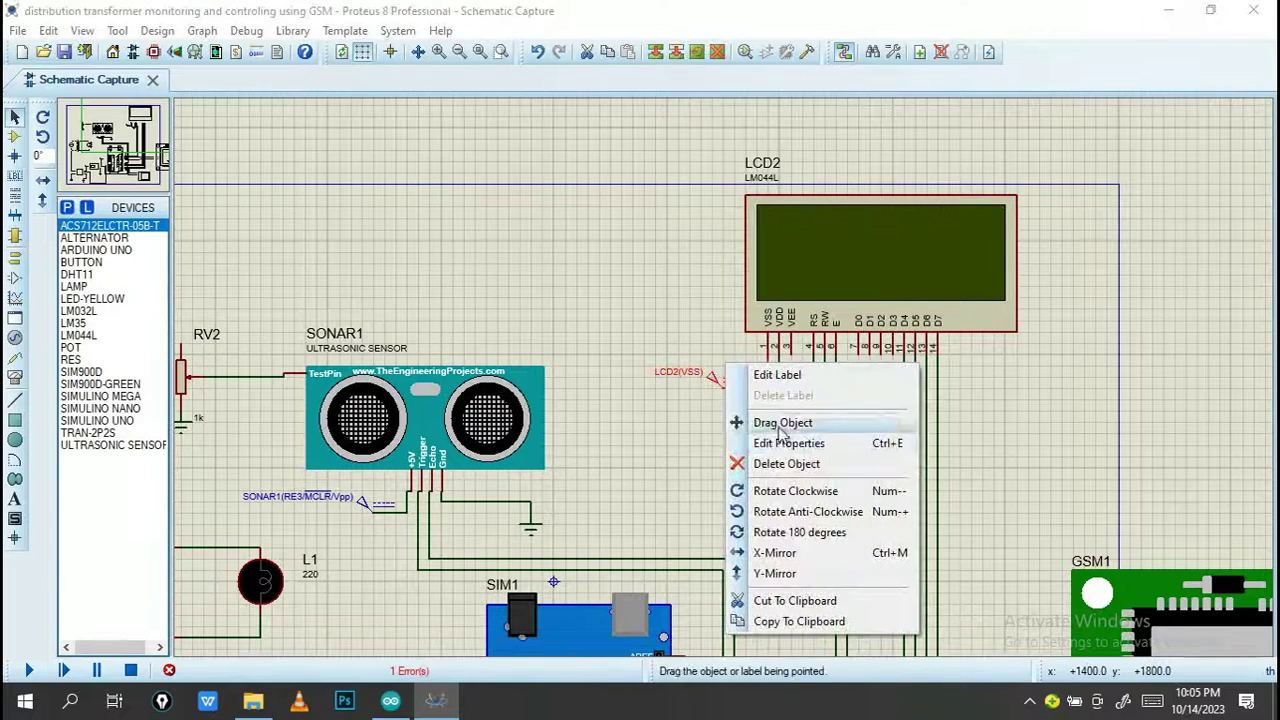
{"action": "left_click", "coordinate": [780, 463]}
{"action": "left_click", "coordinate": [18, 268]}
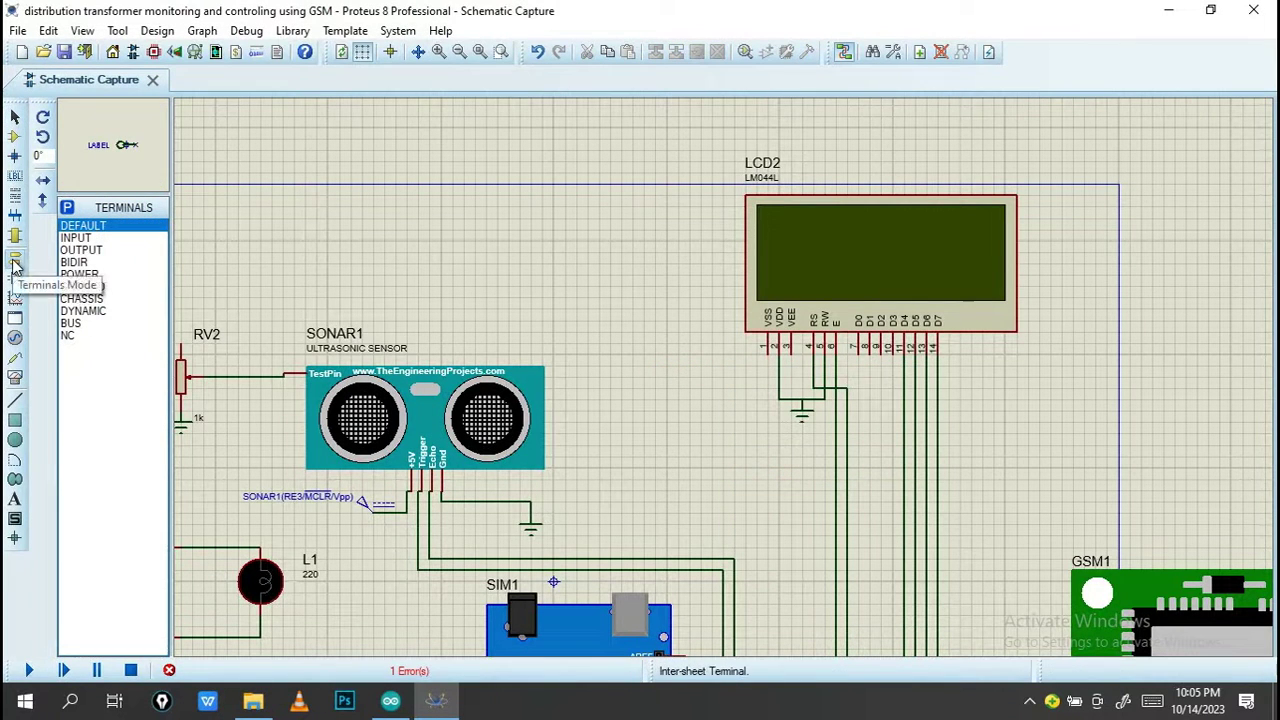
{"action": "left_click", "coordinate": [80, 274]}
{"action": "left_click", "coordinate": [678, 340]}
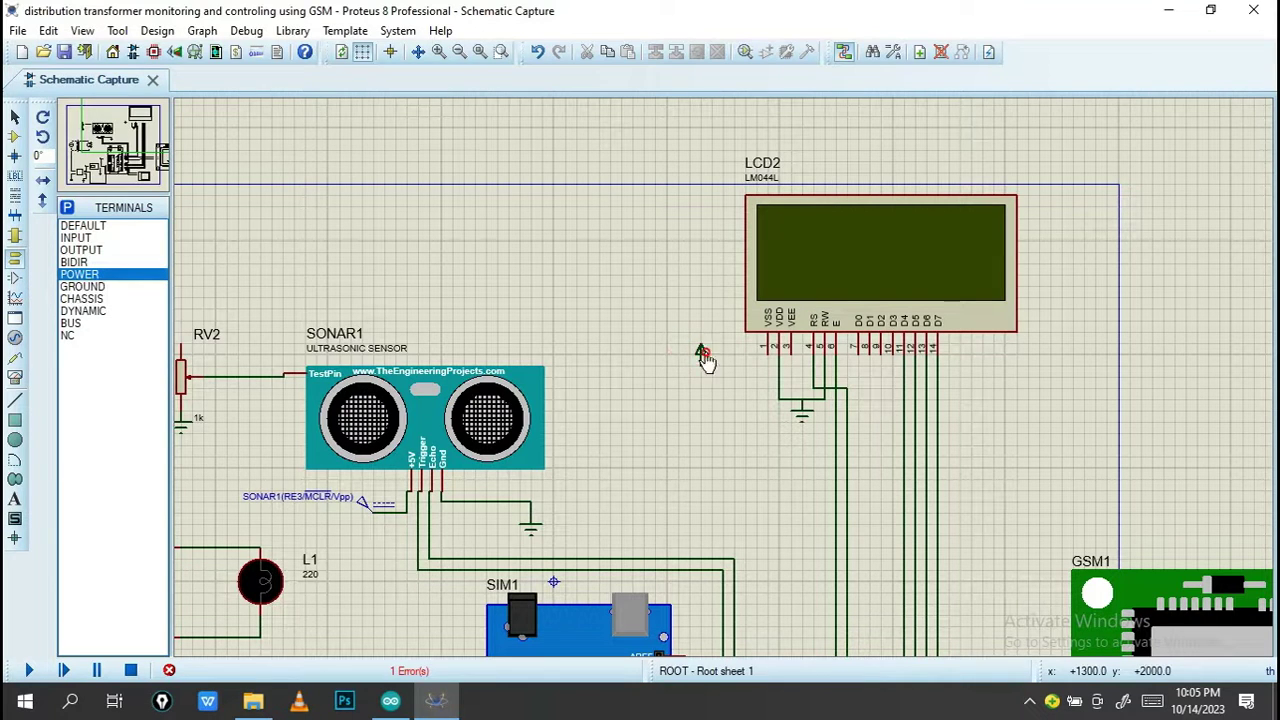
{"action": "left_click", "coordinate": [700, 362]}
{"action": "left_click", "coordinate": [776, 362]}
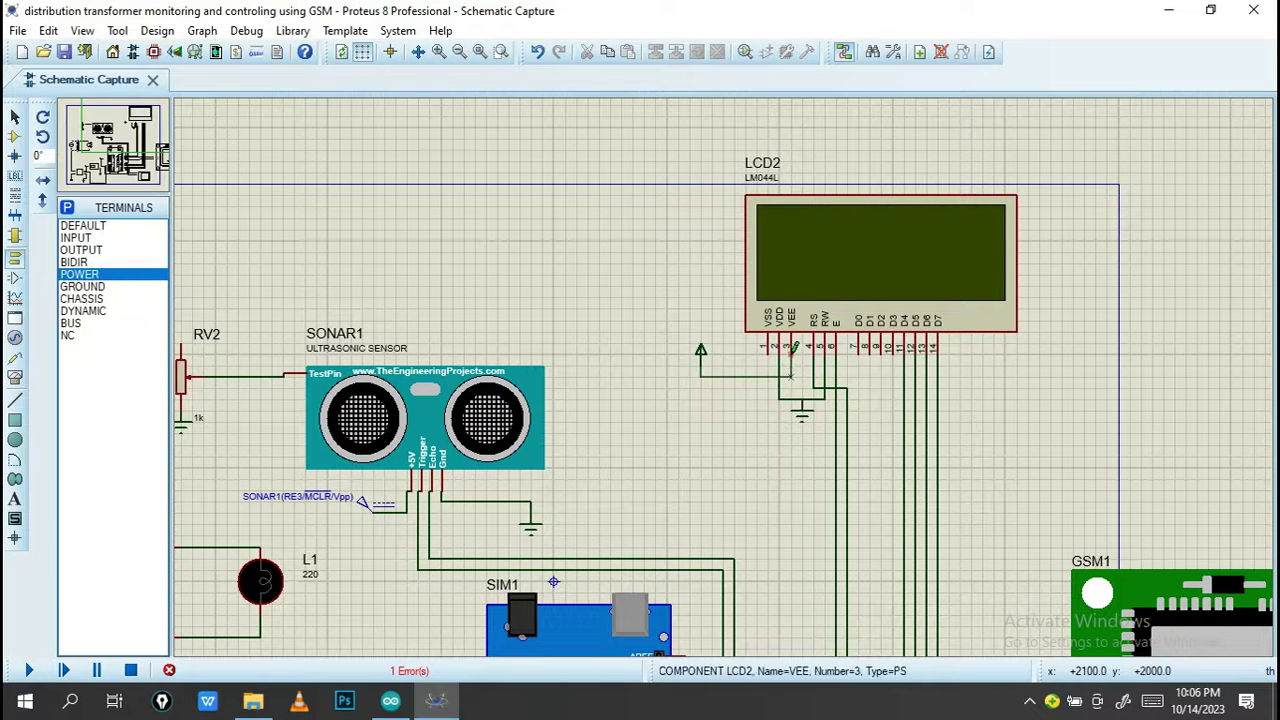
Replace SONAR1's generator with a power terminal wired to +5V, and add one above RV2
{"action": "left_click_drag", "start_coordinate": [371, 513], "coordinate": [540, 385]}
{"action": "right_click", "coordinate": [540, 385]}
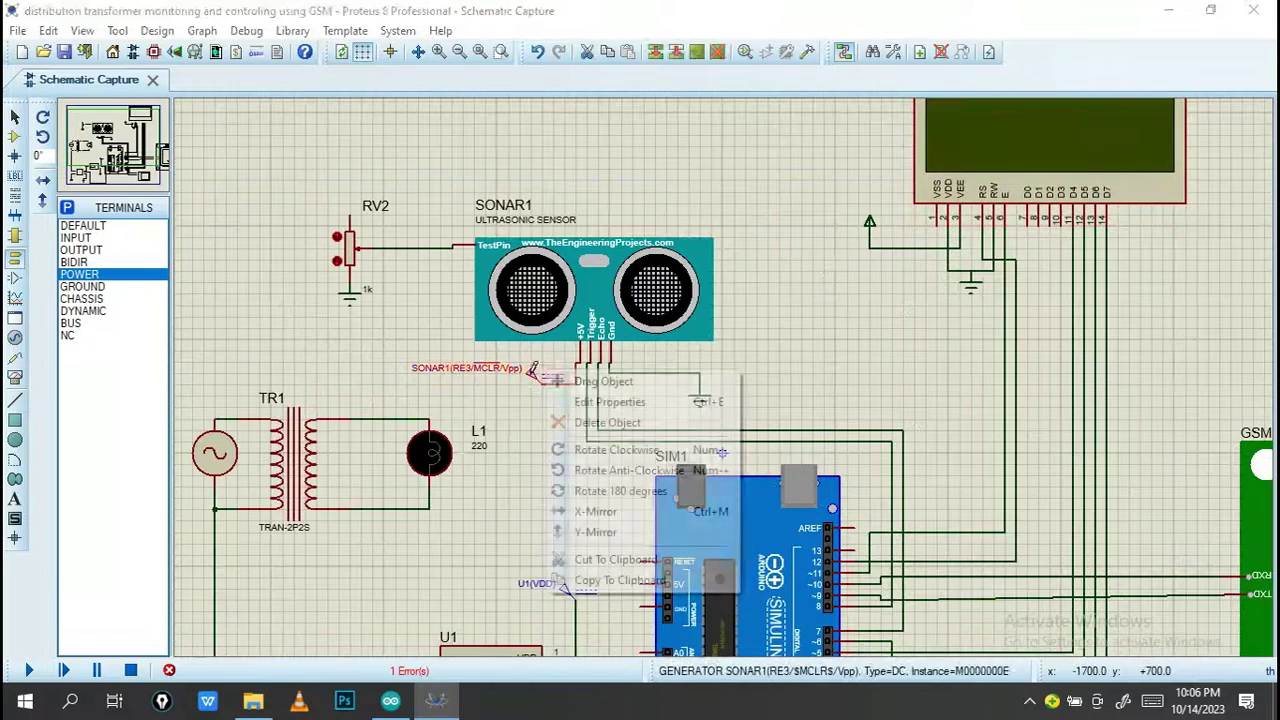
{"action": "left_click", "coordinate": [595, 423]}
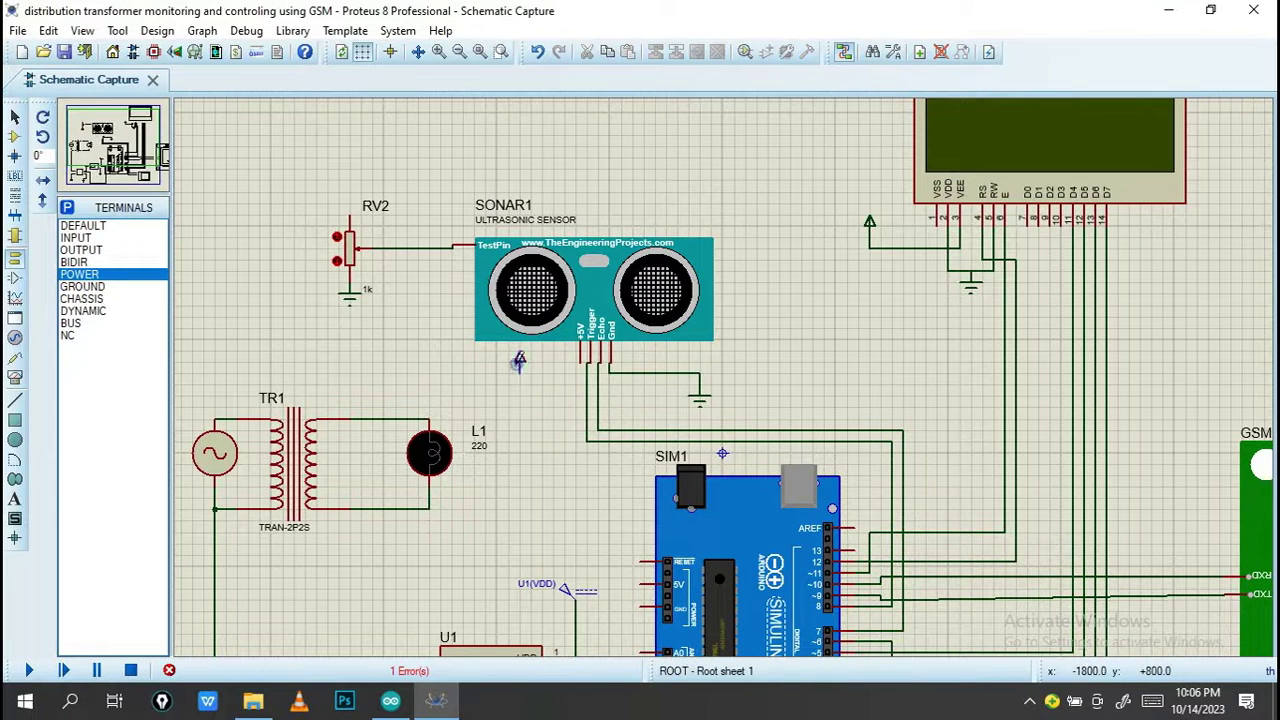
{"action": "left_click", "coordinate": [519, 362]}
{"action": "left_click", "coordinate": [519, 375]}
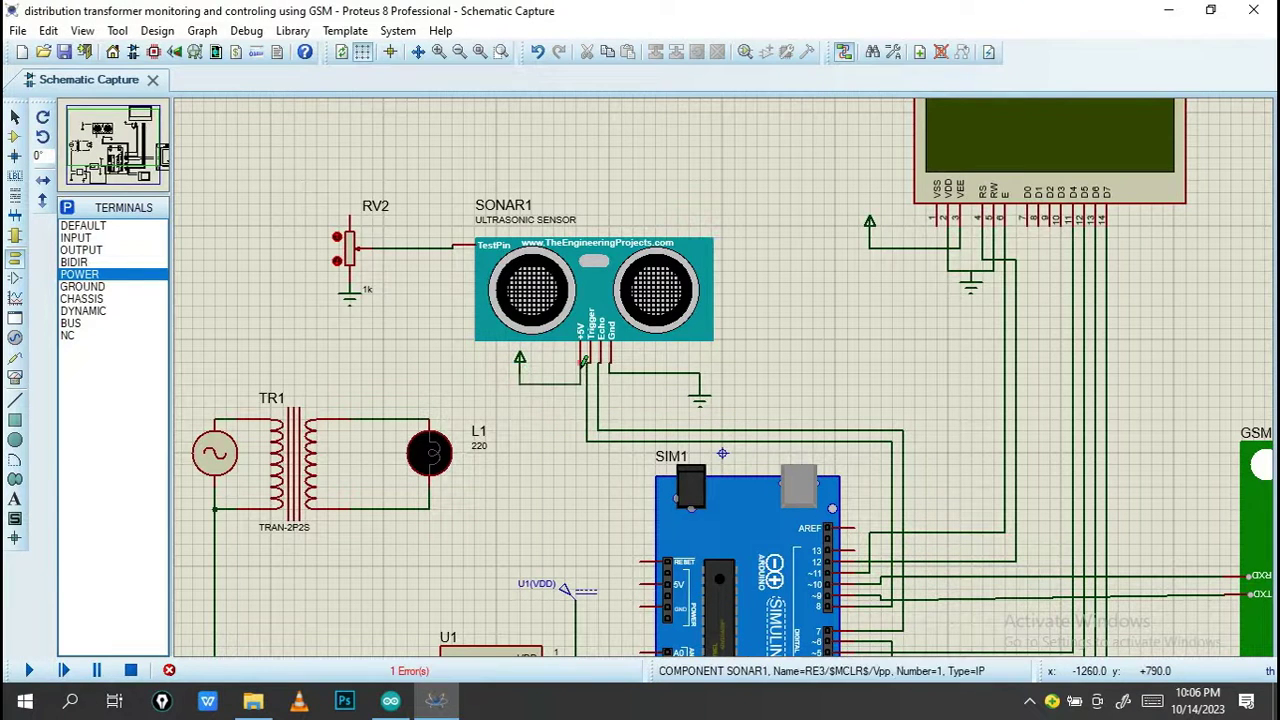
{"action": "left_click", "coordinate": [580, 364]}
{"action": "left_click", "coordinate": [350, 180]}
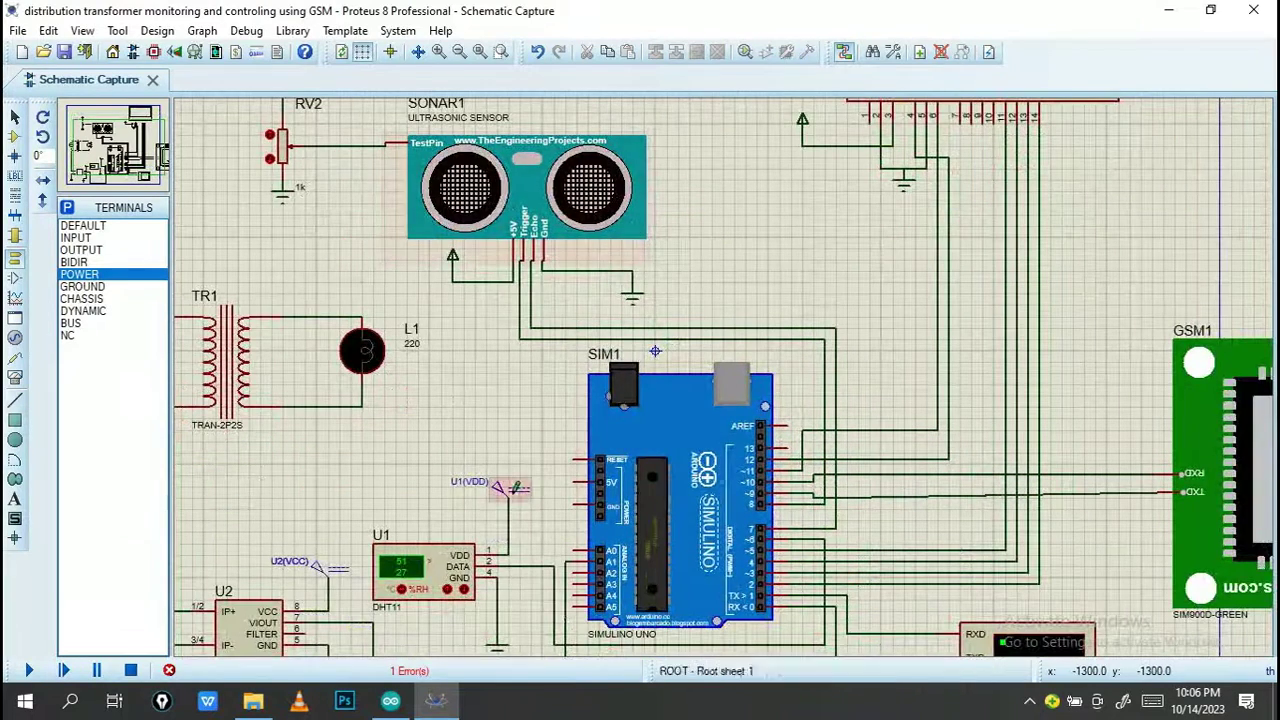
Delete the U1(VDD) and U2(VCC) generator labels and place a power terminal at U2's VCC
{"action": "right_click", "coordinate": [532, 264]}
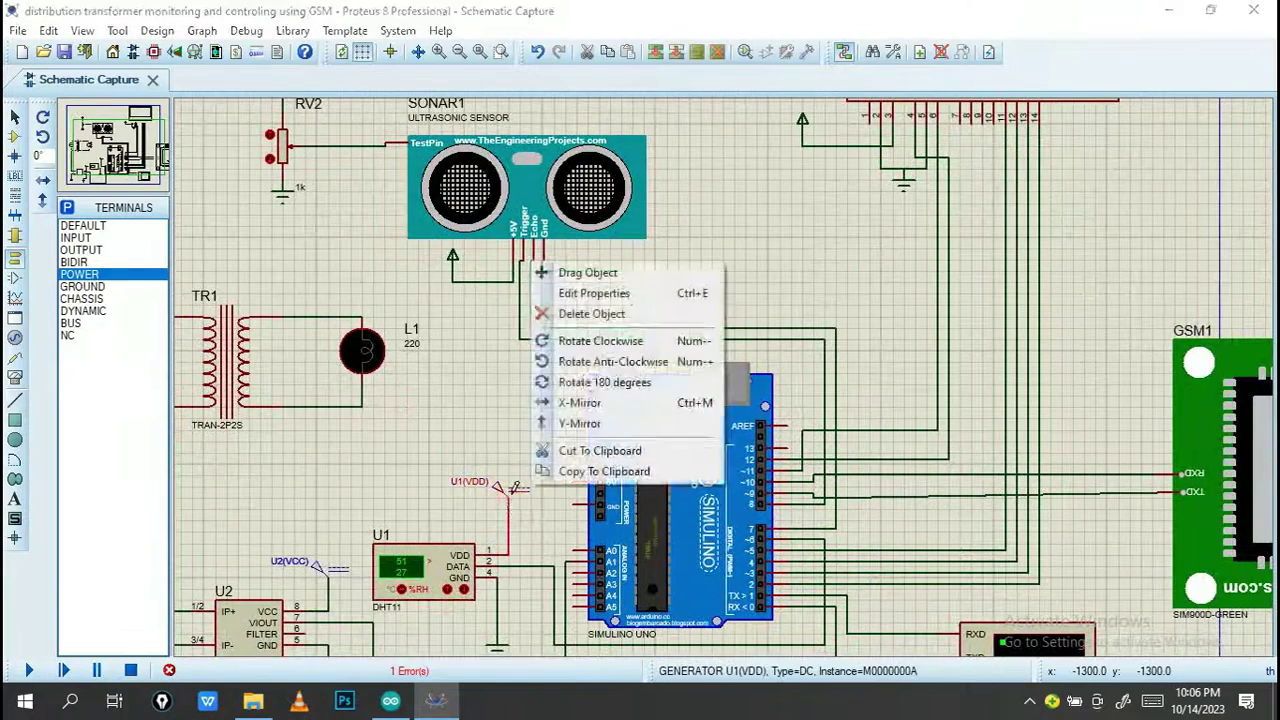
{"action": "left_click", "coordinate": [590, 314]}
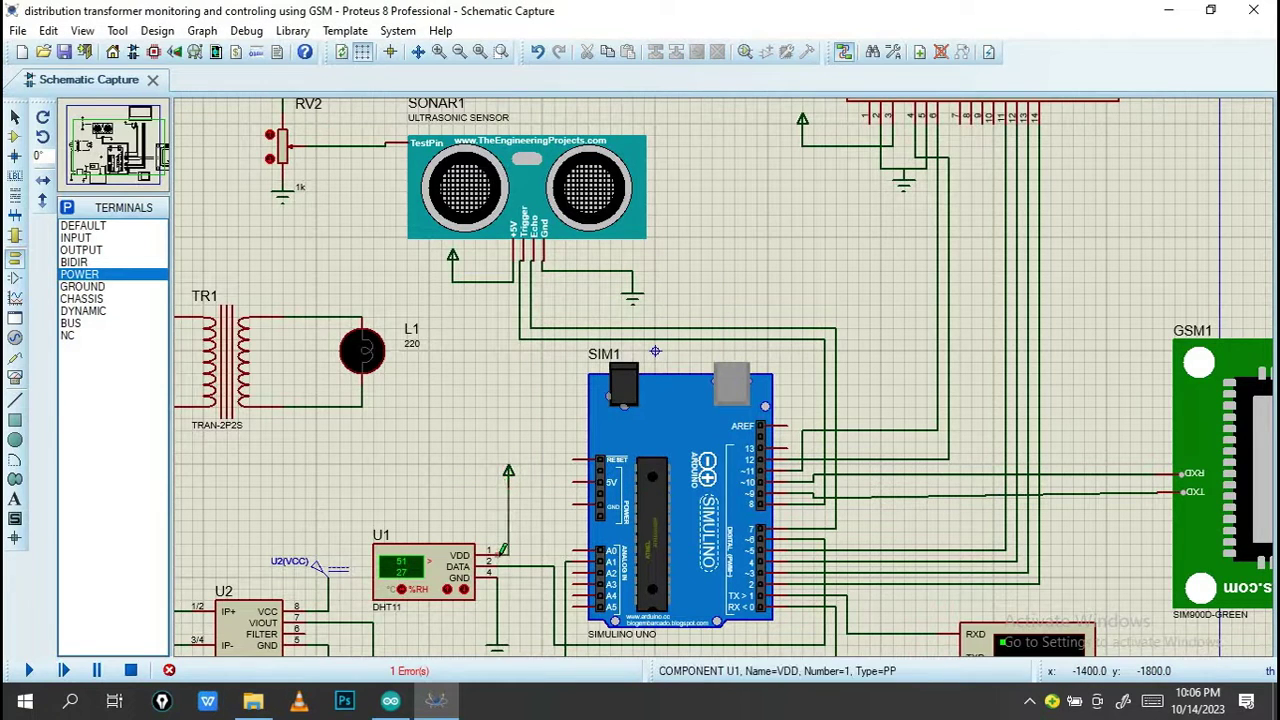
{"action": "right_click", "coordinate": [315, 578]}
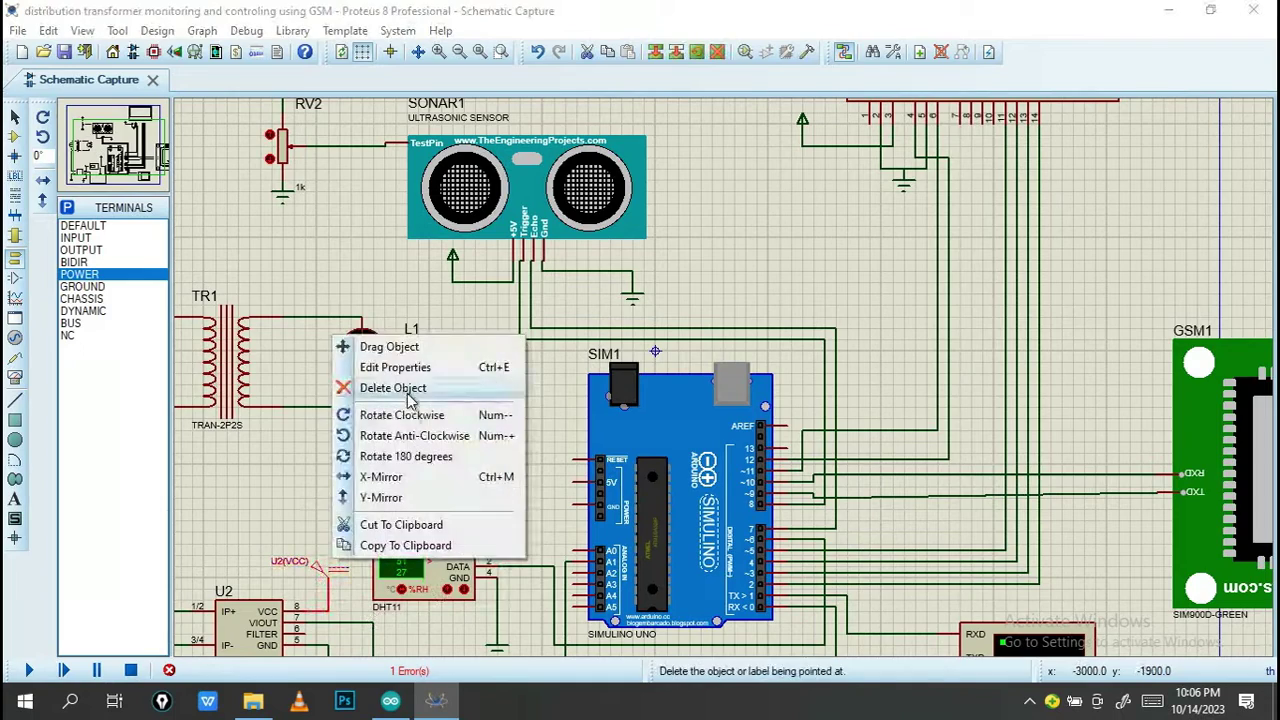
{"action": "key", "text": "Escape"}
{"action": "right_click", "coordinate": [401, 466]}
{"action": "key", "text": "Escape"}
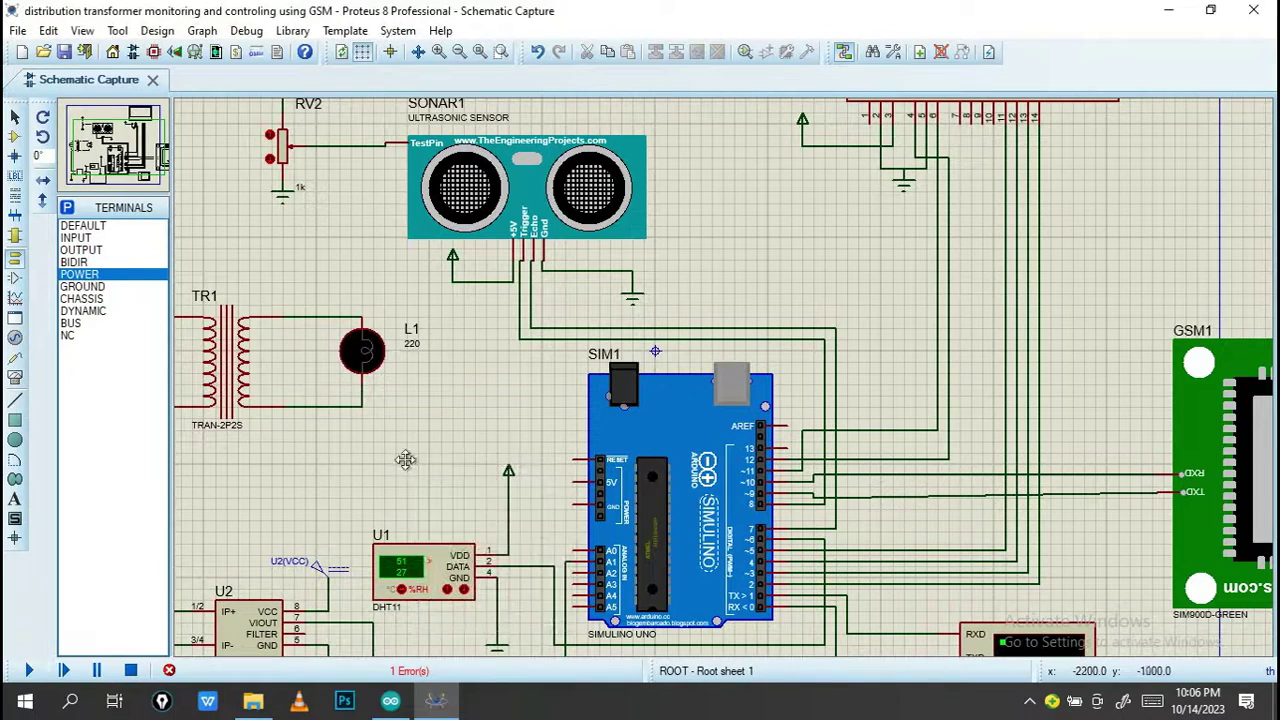
{"action": "left_click_drag", "start_coordinate": [401, 466], "coordinate": [525, 311]}
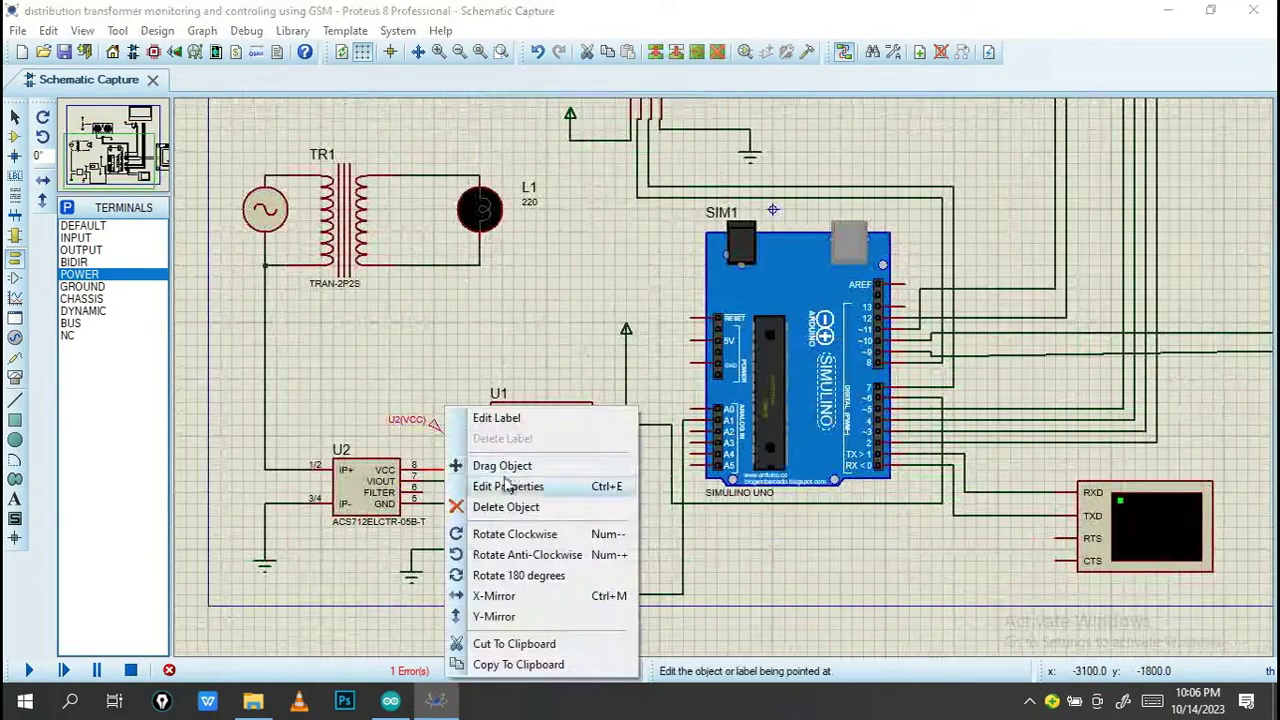
{"action": "left_click", "coordinate": [503, 510]}
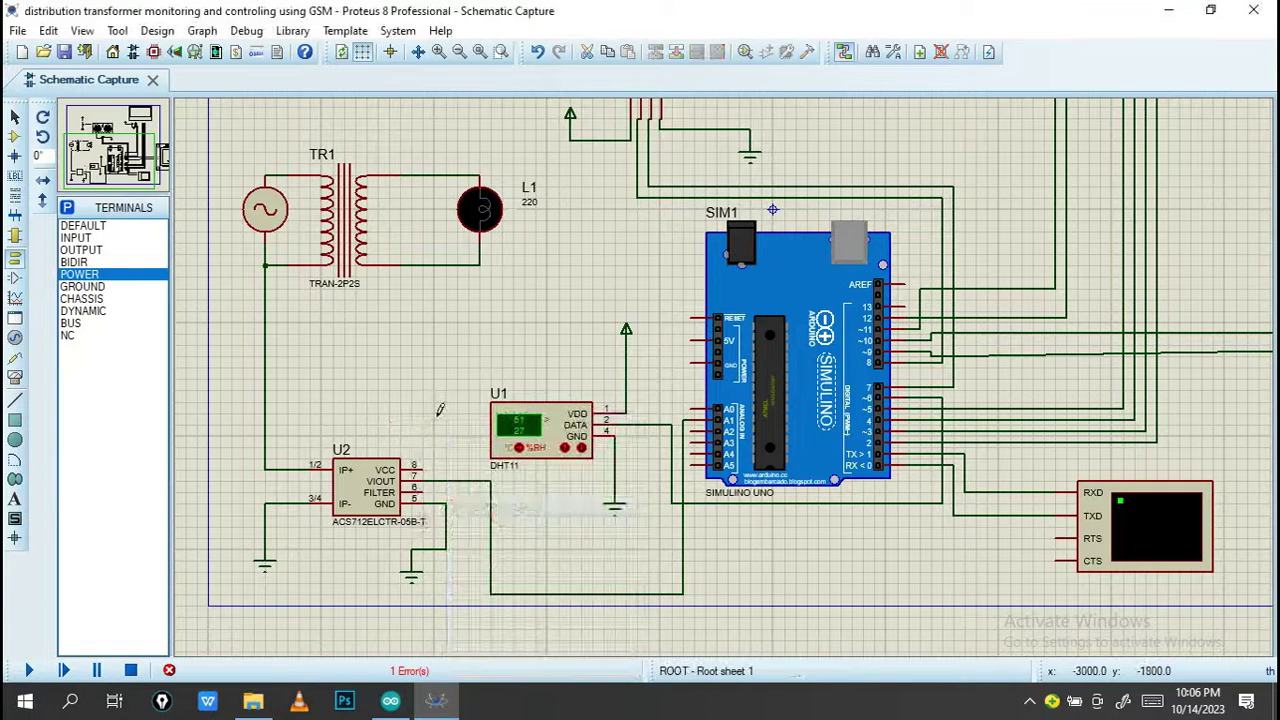
{"action": "left_click", "coordinate": [436, 435]}
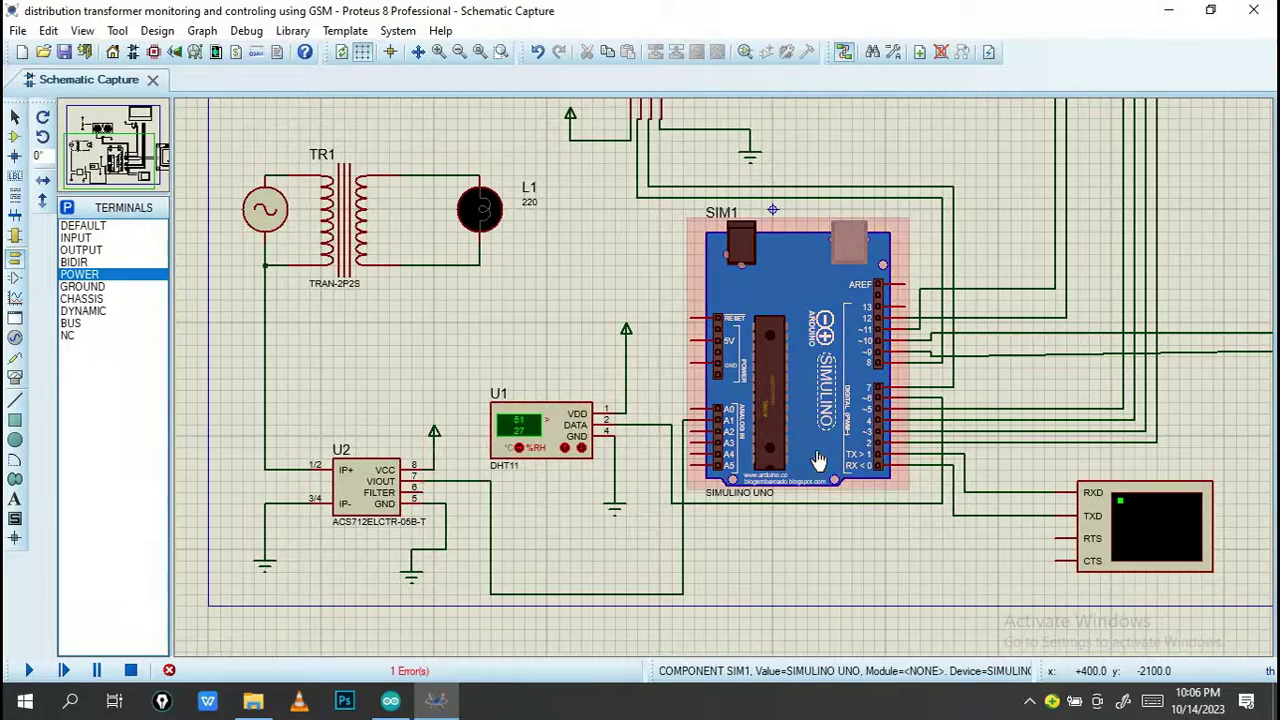
{"action": "scroll", "coordinate": [855, 450], "scroll_direction": "down", "scroll_amount": 1}
{"action": "scroll", "coordinate": [855, 450], "scroll_direction": "down", "scroll_amount": 1}
{"action": "scroll", "coordinate": [855, 450], "scroll_direction": "down", "scroll_amount": 1}
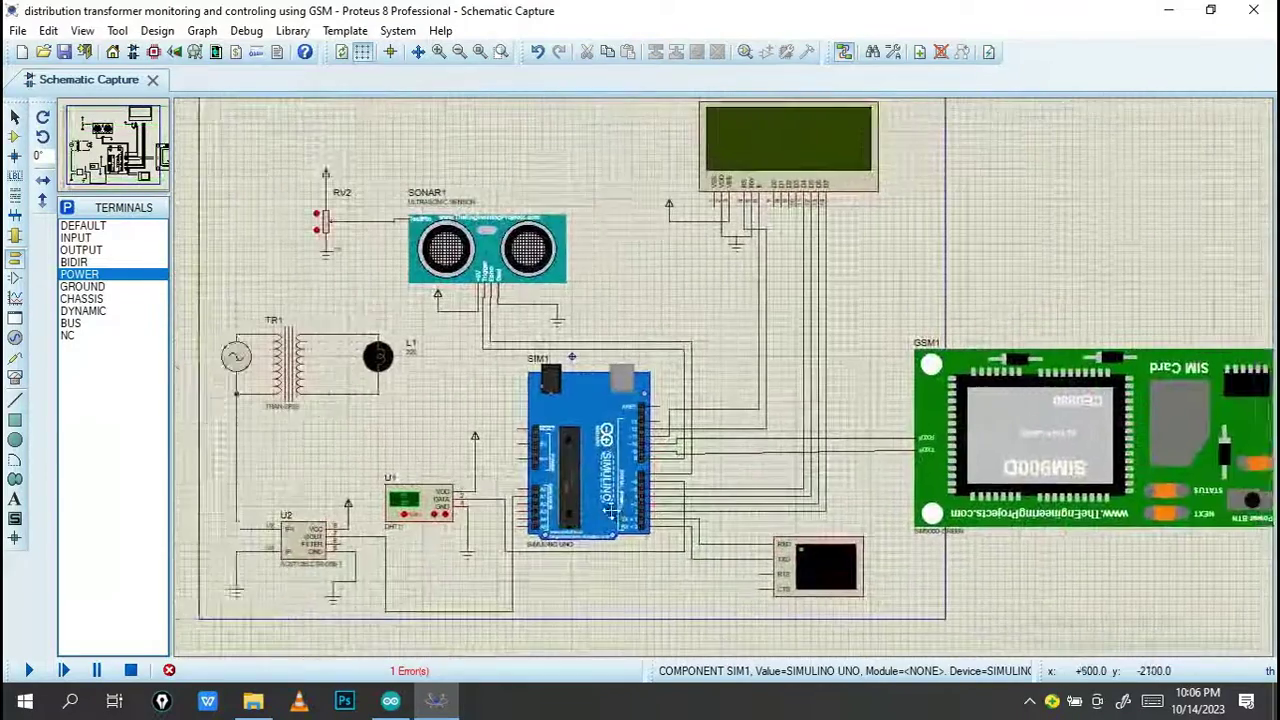
{"action": "scroll", "coordinate": [624, 489], "scroll_direction": "down", "scroll_amount": 1}
{"action": "scroll", "coordinate": [332, 597], "scroll_direction": "up", "scroll_amount": 1}
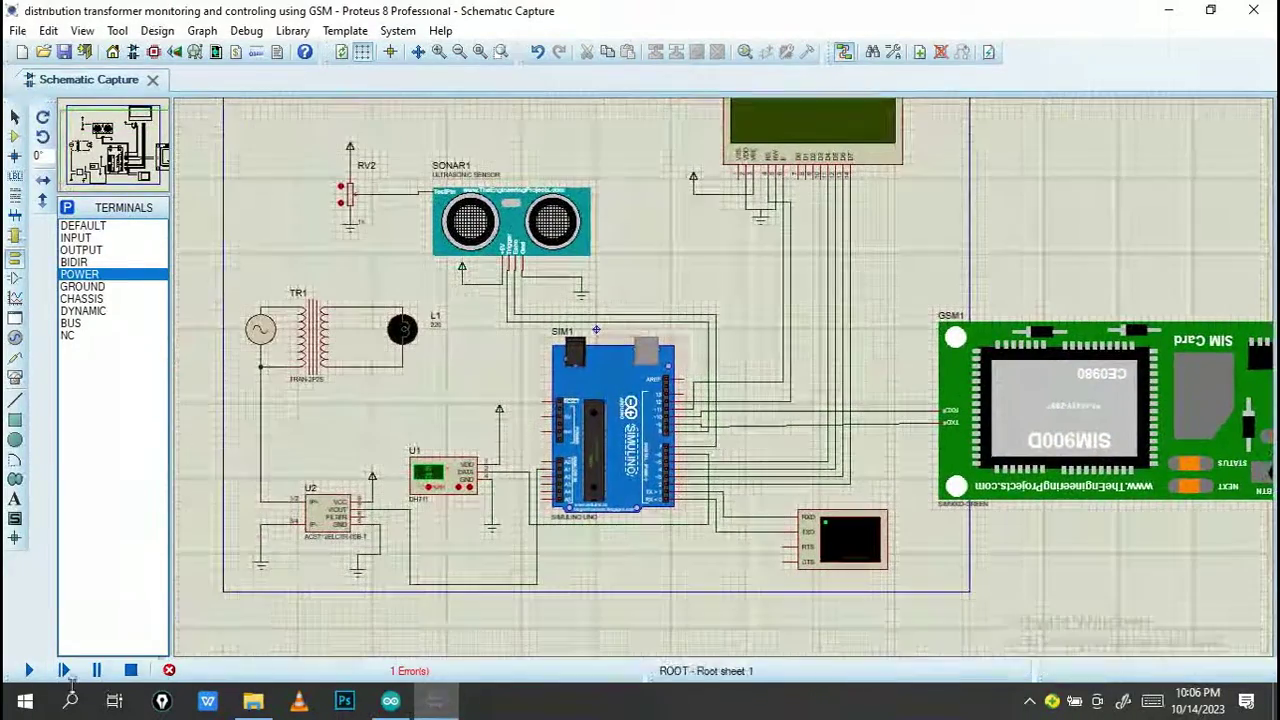
{"action": "left_click", "coordinate": [17, 676]}
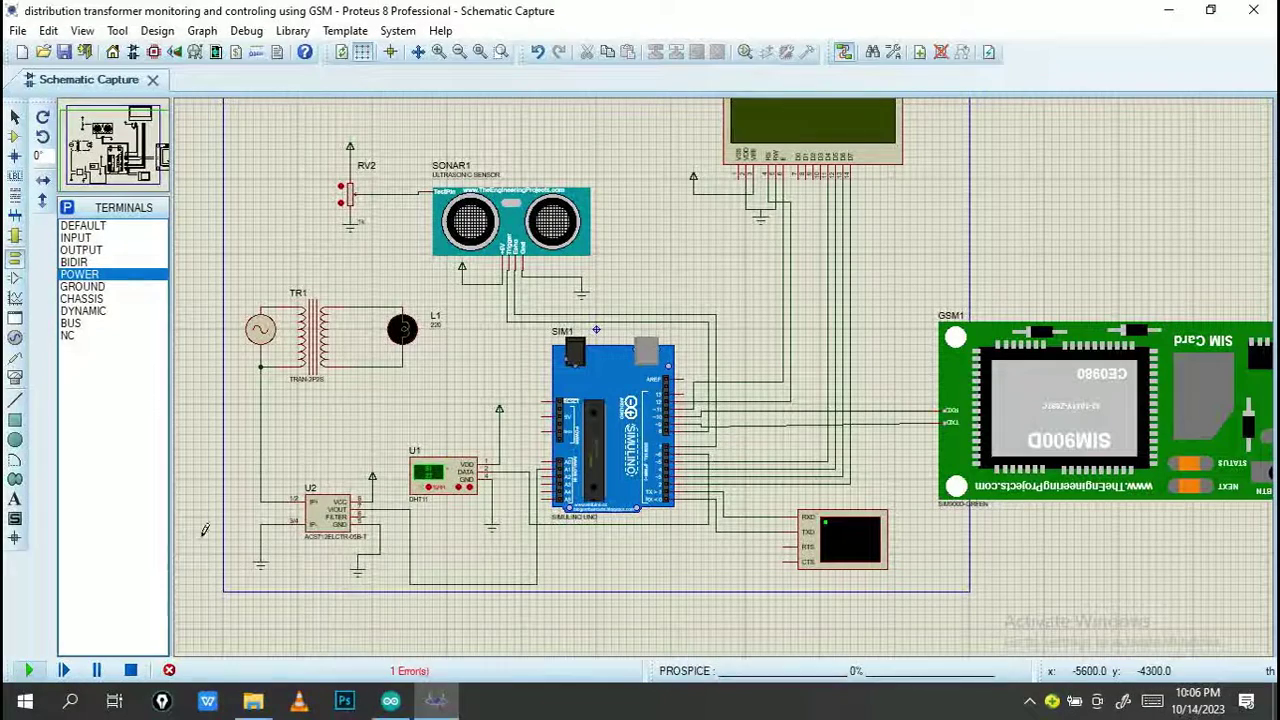
{"action": "left_click_drag", "start_coordinate": [731, 305], "coordinate": [725, 348]}
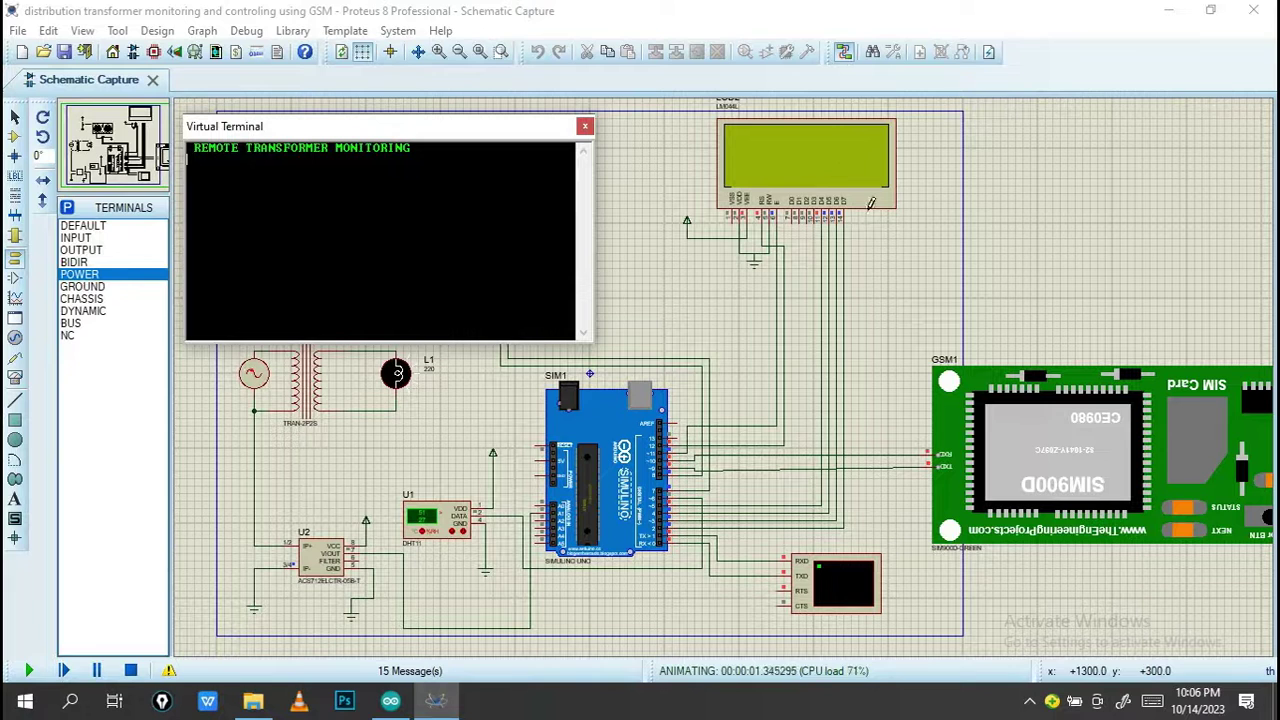
{"action": "left_click", "coordinate": [131, 670]}
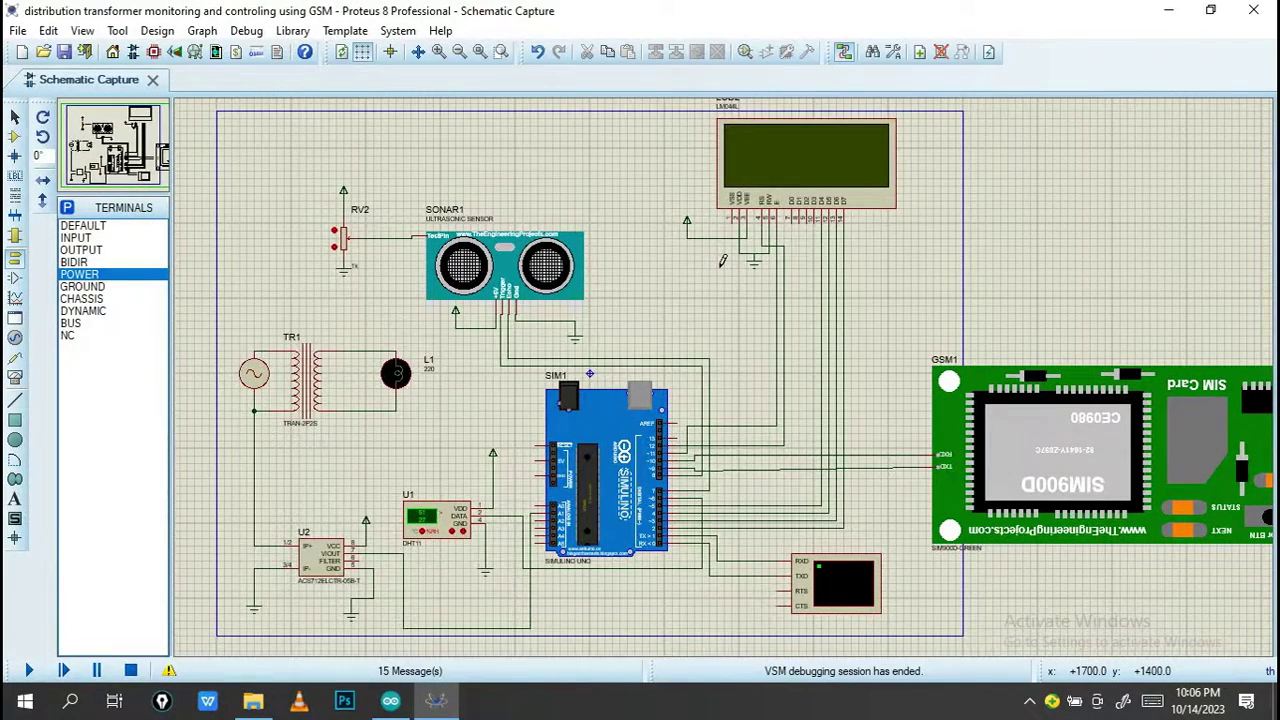
Wire LCD2's E pin, move its GND terminal down, and wire it to the horizontal LCD wire
{"action": "scroll", "coordinate": [722, 260], "scroll_direction": "up", "scroll_amount": 1}
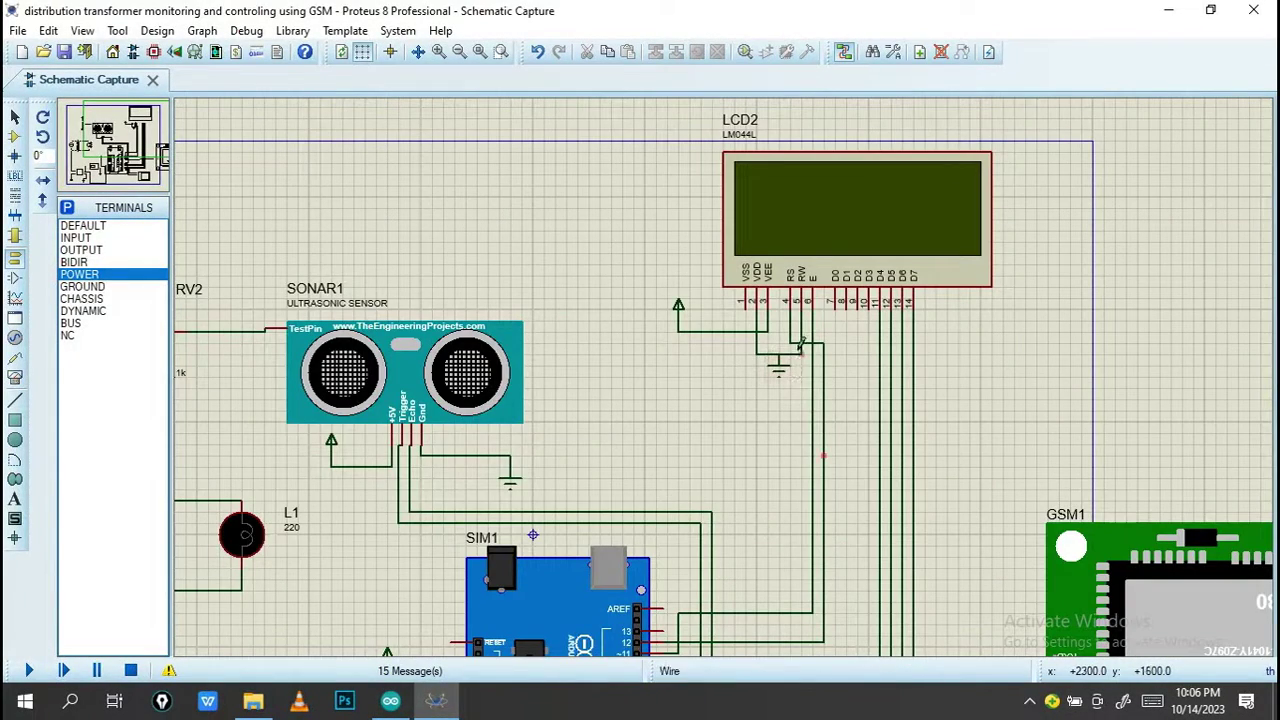
{"action": "left_click", "coordinate": [808, 304]}
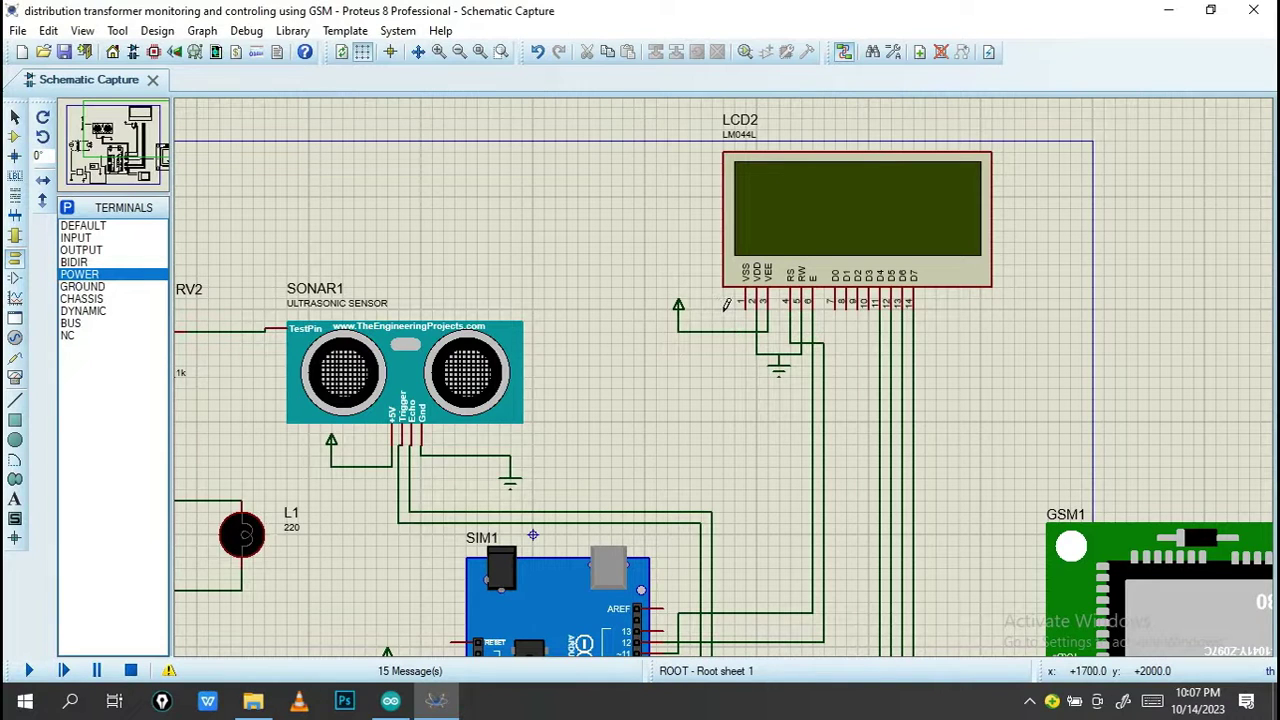
{"action": "left_click", "coordinate": [782, 372]}
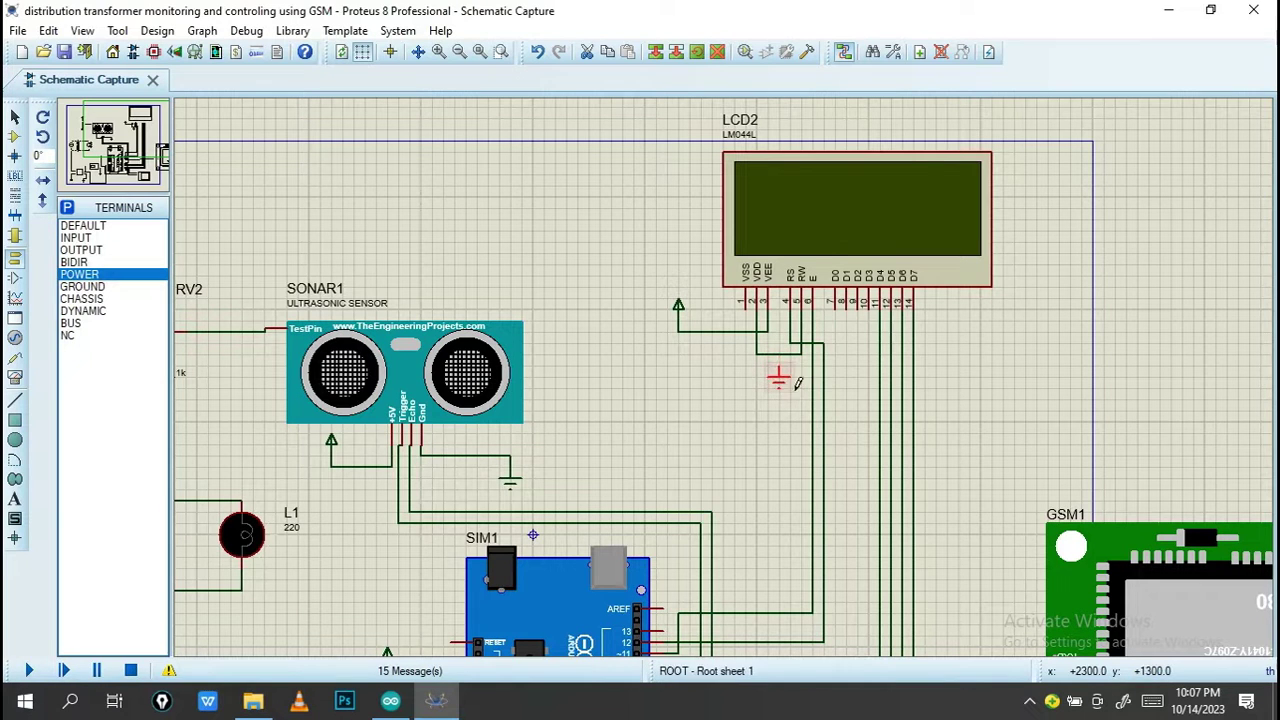
{"action": "left_click_drag", "start_coordinate": [782, 372], "coordinate": [781, 380]}
{"action": "left_click", "coordinate": [929, 346]}
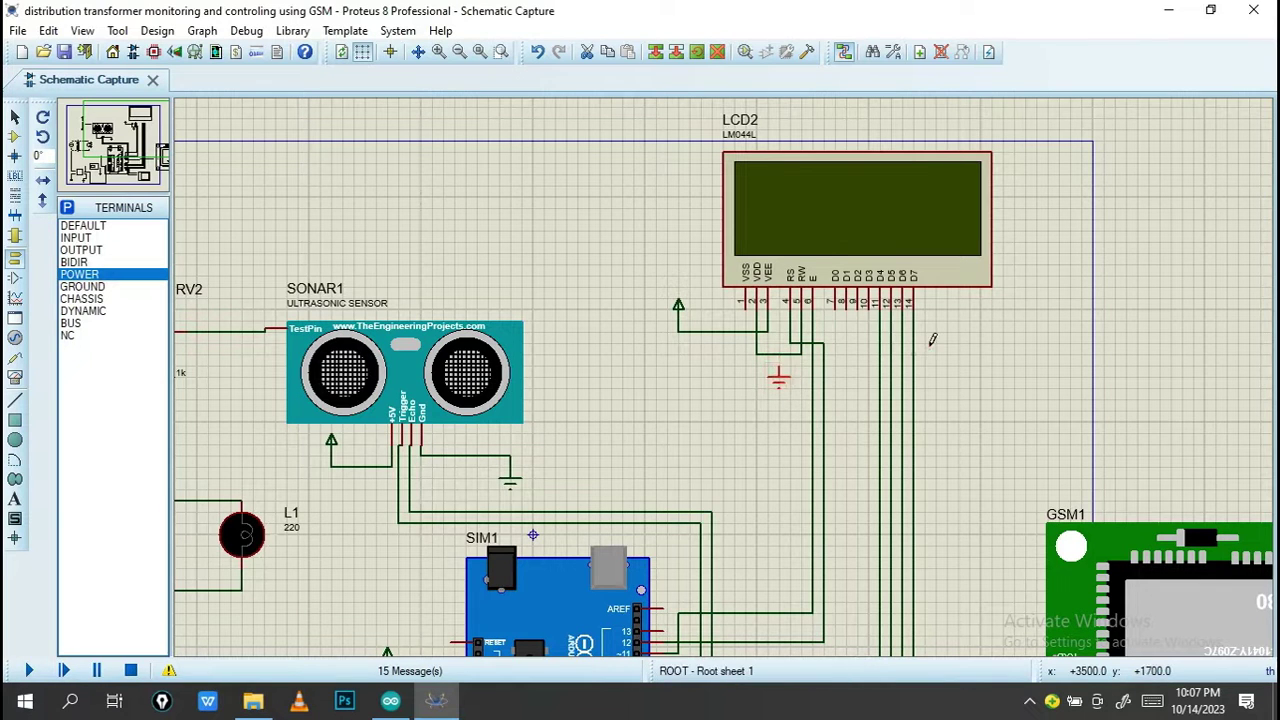
{"action": "left_click", "coordinate": [779, 352]}
{"action": "left_click", "coordinate": [780, 366]}
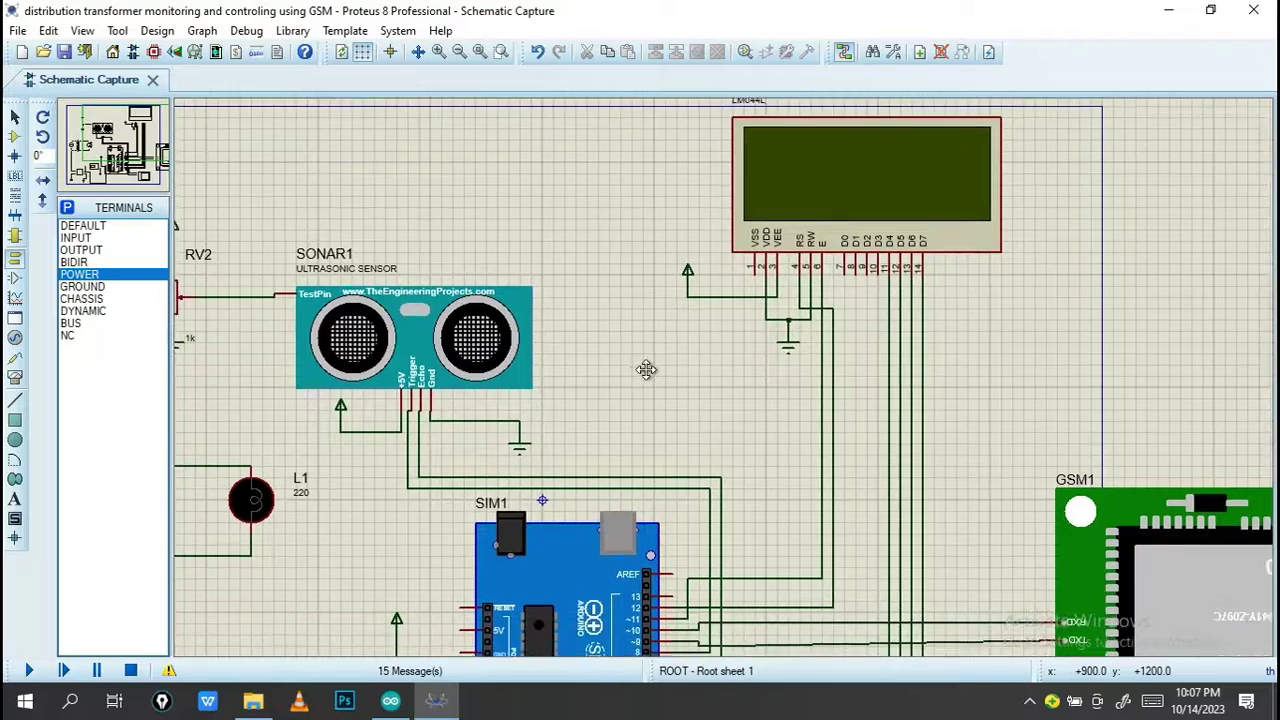
{"action": "scroll", "coordinate": [646, 369], "scroll_direction": "down", "scroll_amount": 1}
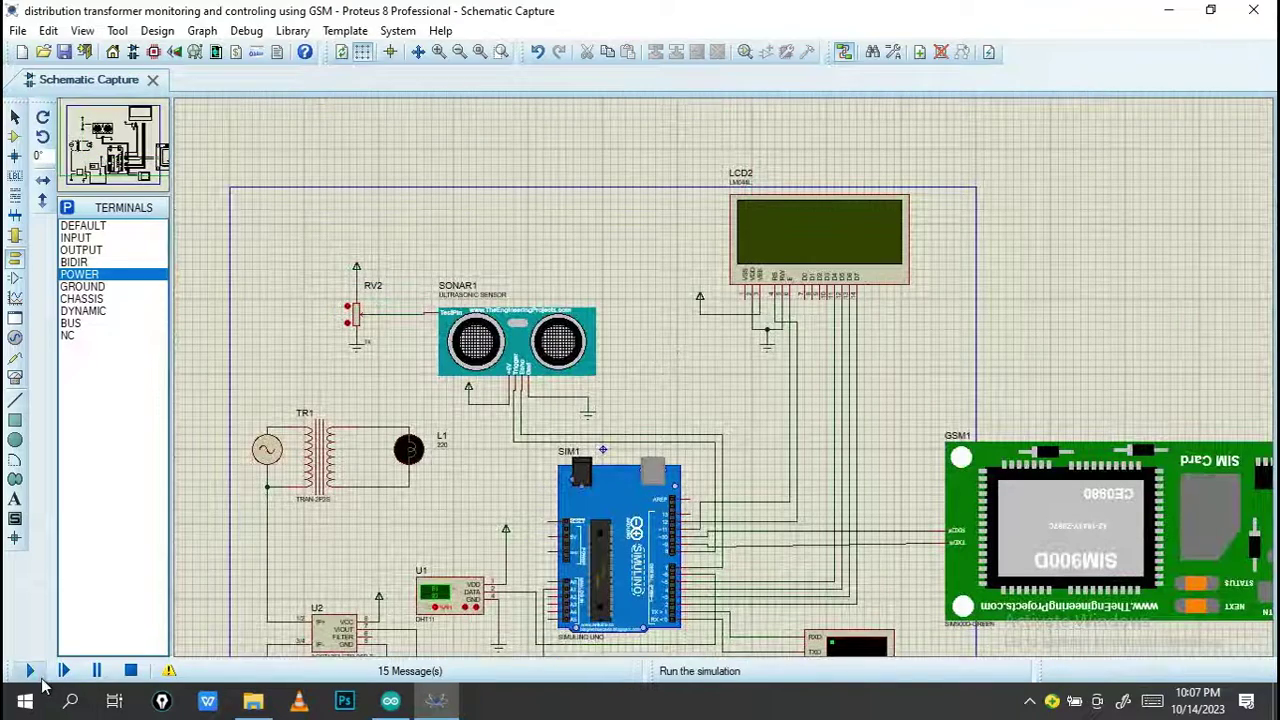
Rerun the simulation and bring LCD2's temperature, oil level and earth current readings into view
{"action": "left_click", "coordinate": [40, 683]}
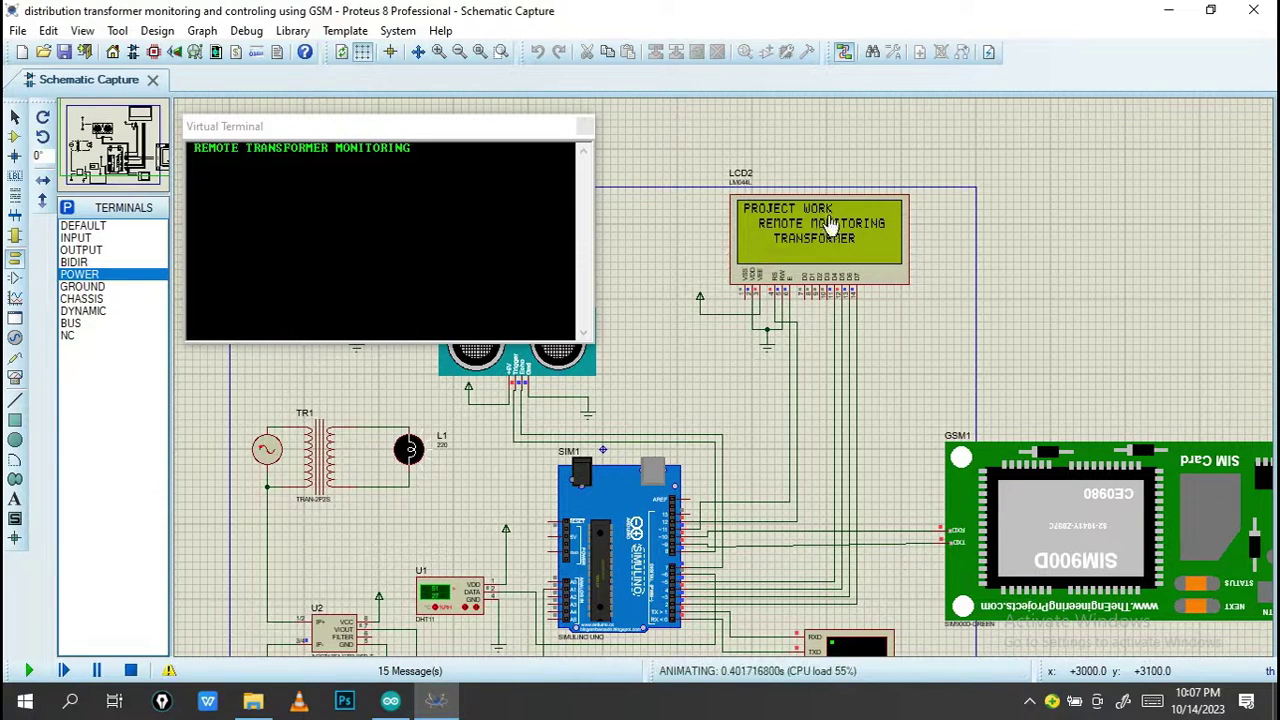
{"action": "scroll", "coordinate": [790, 275], "scroll_direction": "down", "scroll_amount": 1}
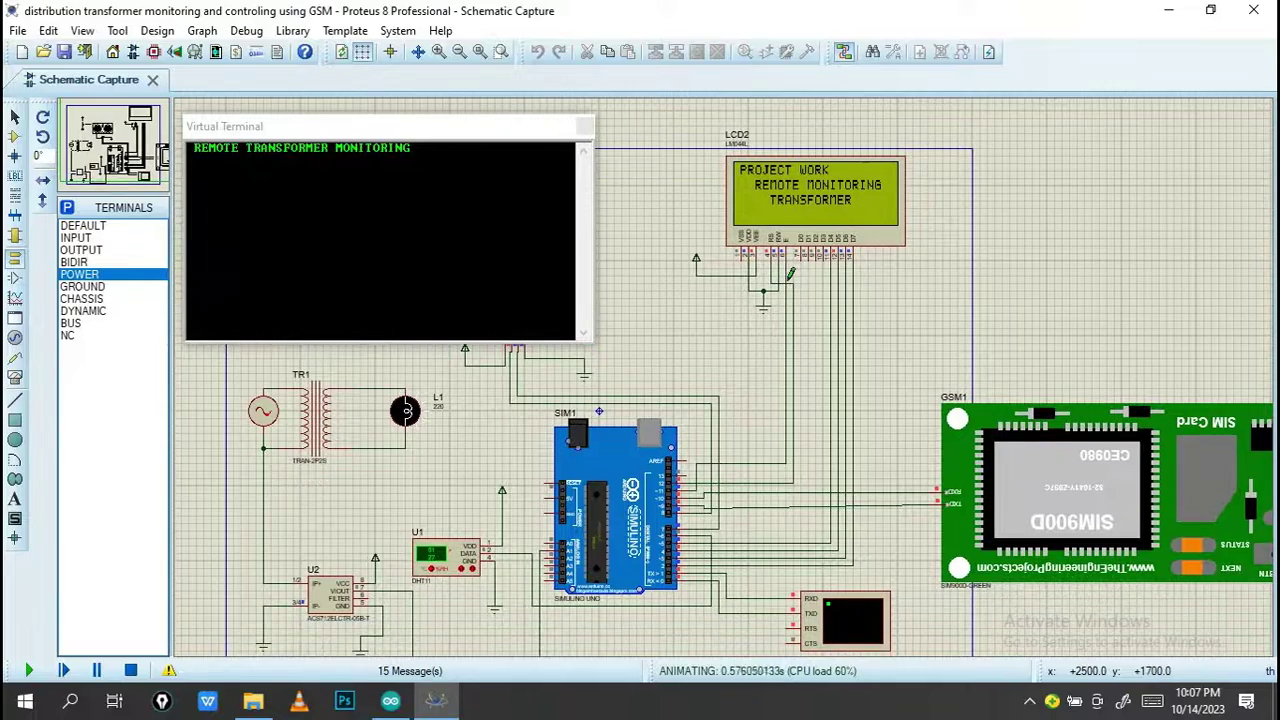
{"action": "left_click_drag", "start_coordinate": [833, 267], "coordinate": [888, 255]}
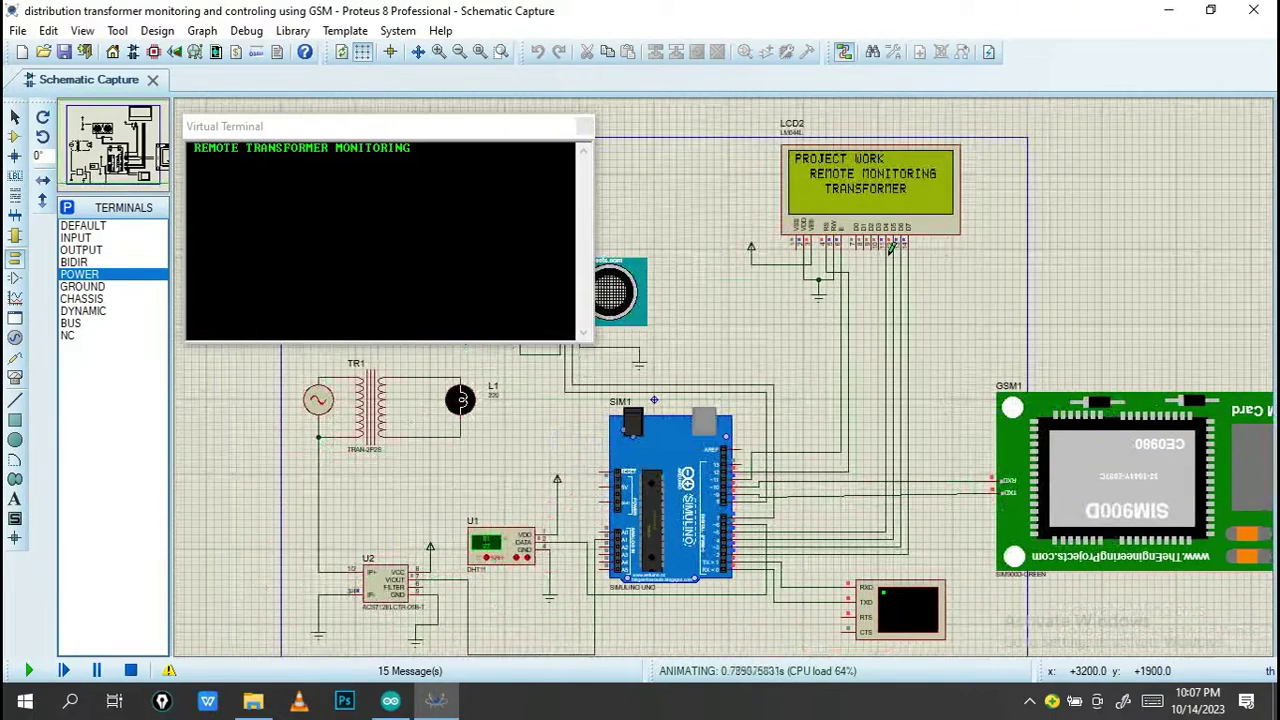
{"action": "scroll", "coordinate": [890, 248], "scroll_direction": "down", "scroll_amount": 2}
{"action": "scroll", "coordinate": [800, 275], "scroll_direction": "down", "scroll_amount": 1}
{"action": "scroll", "coordinate": [800, 315], "scroll_direction": "up", "scroll_amount": 2}
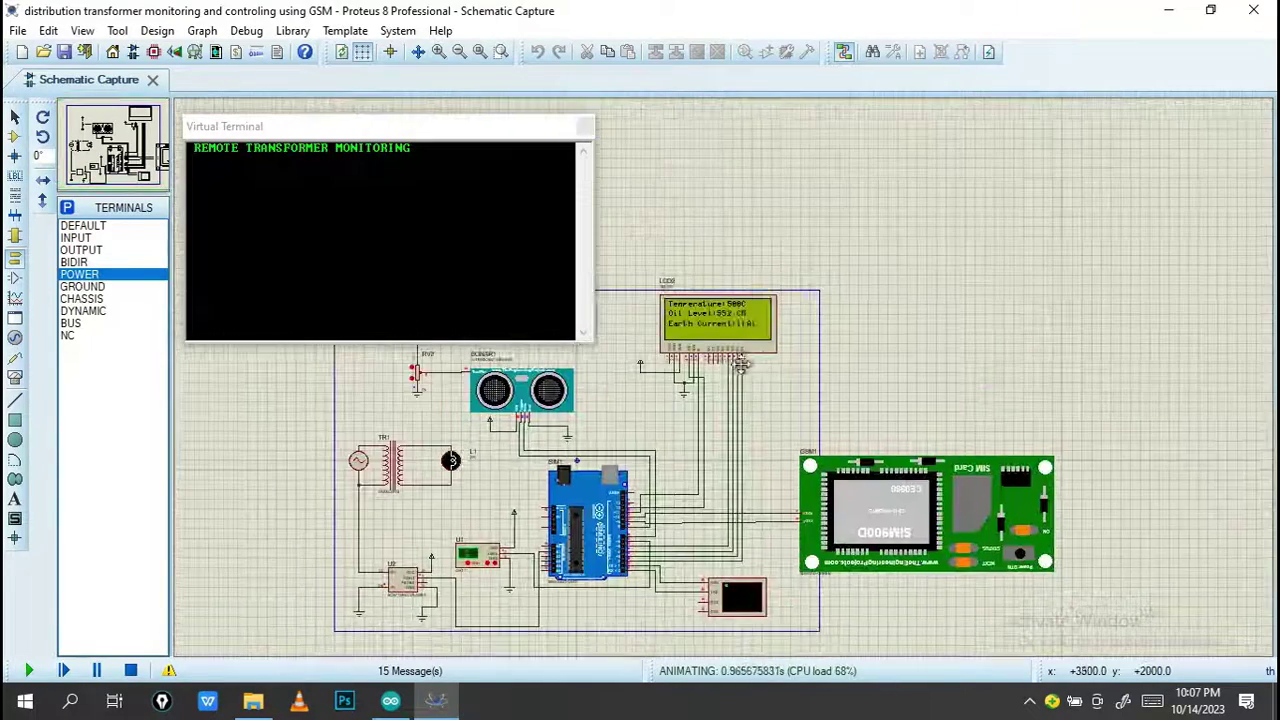
{"action": "left_click_drag", "start_coordinate": [877, 288], "coordinate": [1014, 196]}
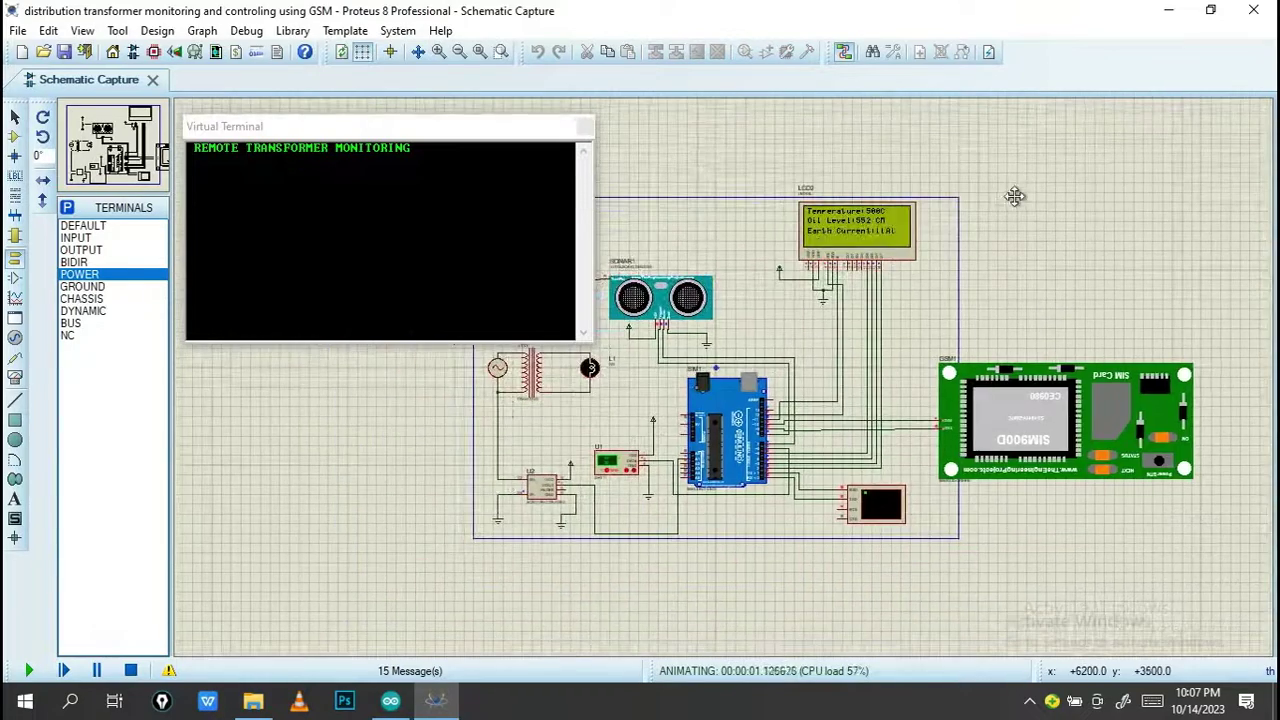
Move the Virtual Terminal window down to expose the schematic alongside the HIGH TRANSFORMER TEMPERATURE alert
{"action": "scroll", "coordinate": [1014, 196], "scroll_direction": "up", "scroll_amount": 1}
{"action": "scroll", "coordinate": [886, 206], "scroll_direction": "down", "scroll_amount": 2}
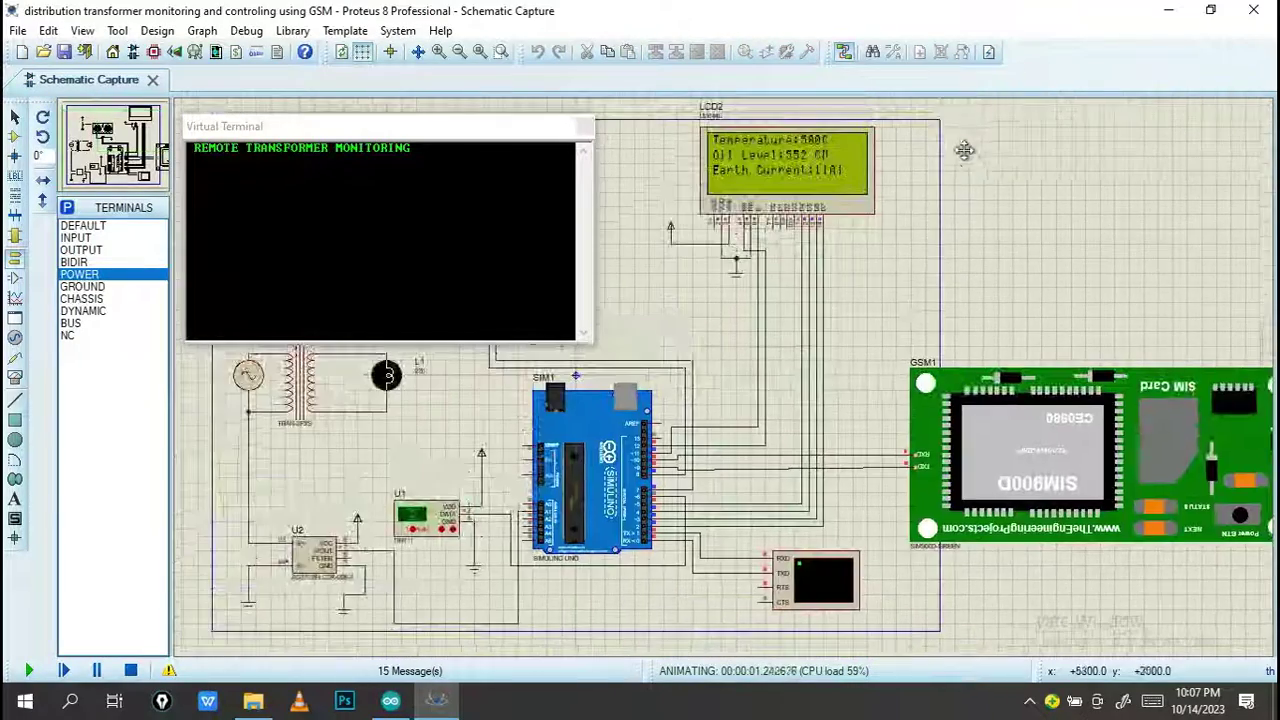
{"action": "scroll", "coordinate": [1007, 197], "scroll_direction": "up", "scroll_amount": 1}
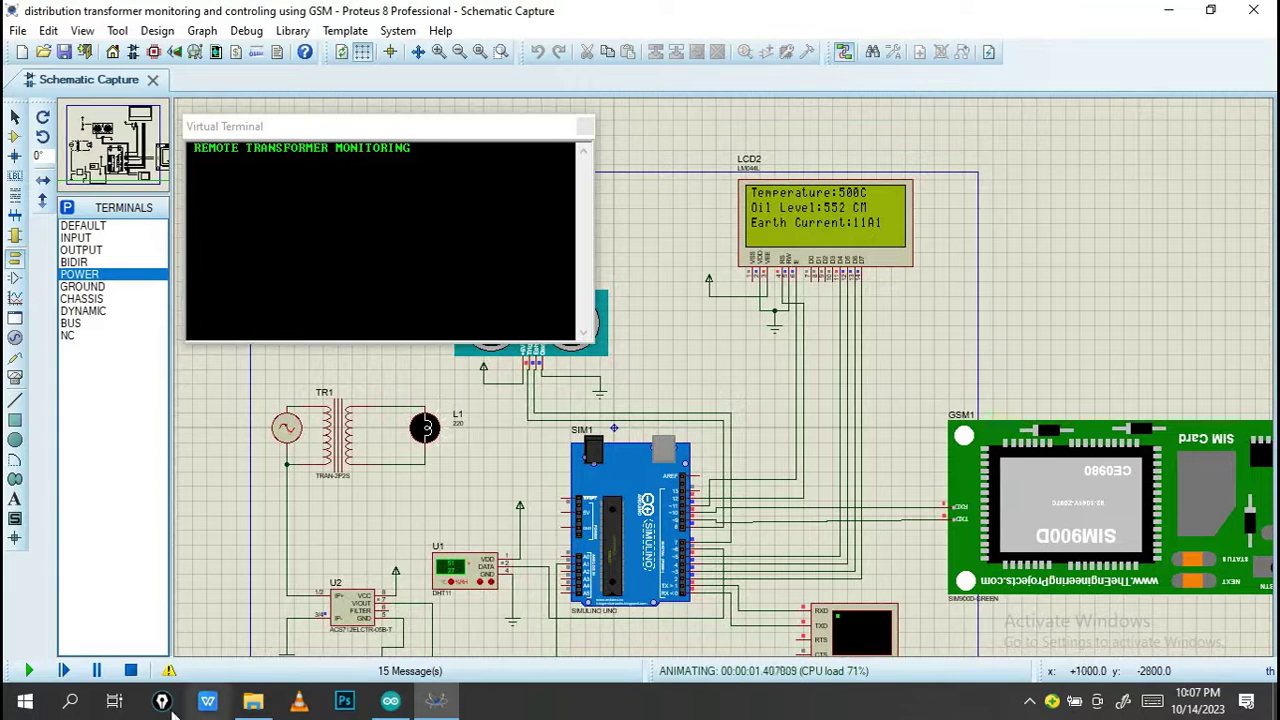
{"action": "mouse_move", "coordinate": [308, 134]}
{"action": "left_mouse_down"}
{"action": "mouse_move", "coordinate": [281, 265]}
{"action": "mouse_move", "coordinate": [203, 260]}
{"action": "left_mouse_up"}
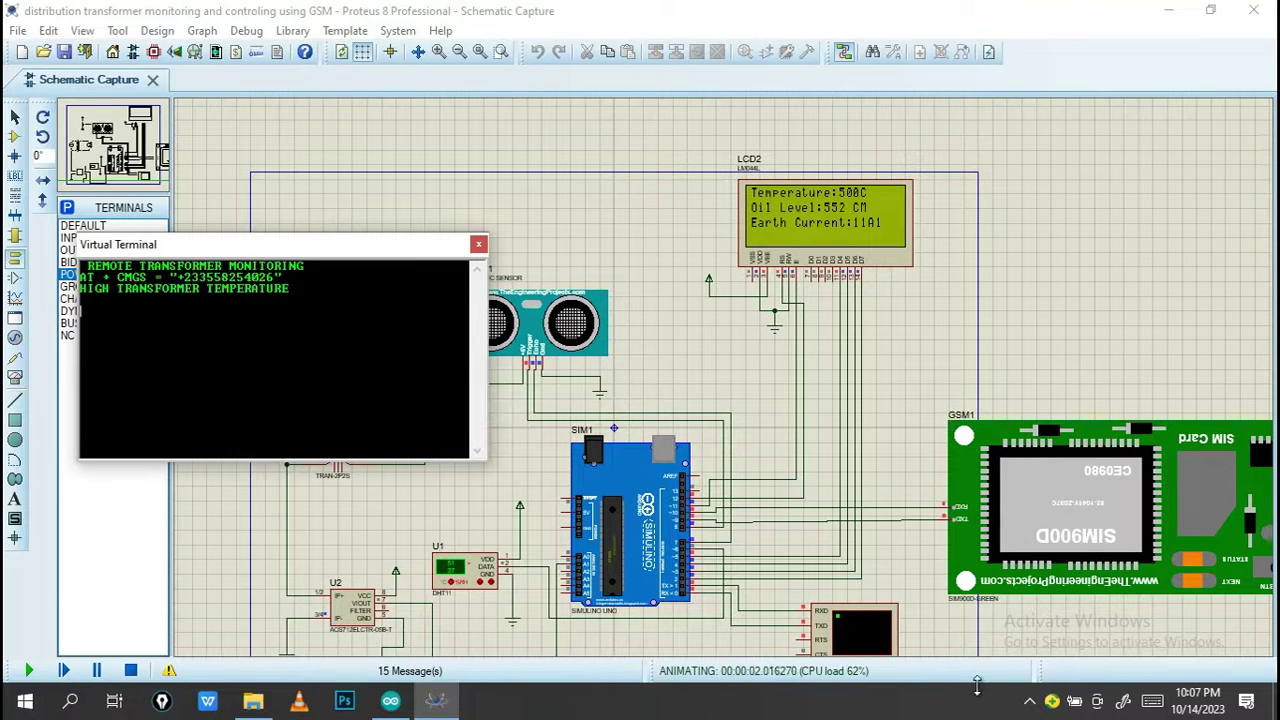
{"action": "left_click", "coordinate": [1030, 701]}
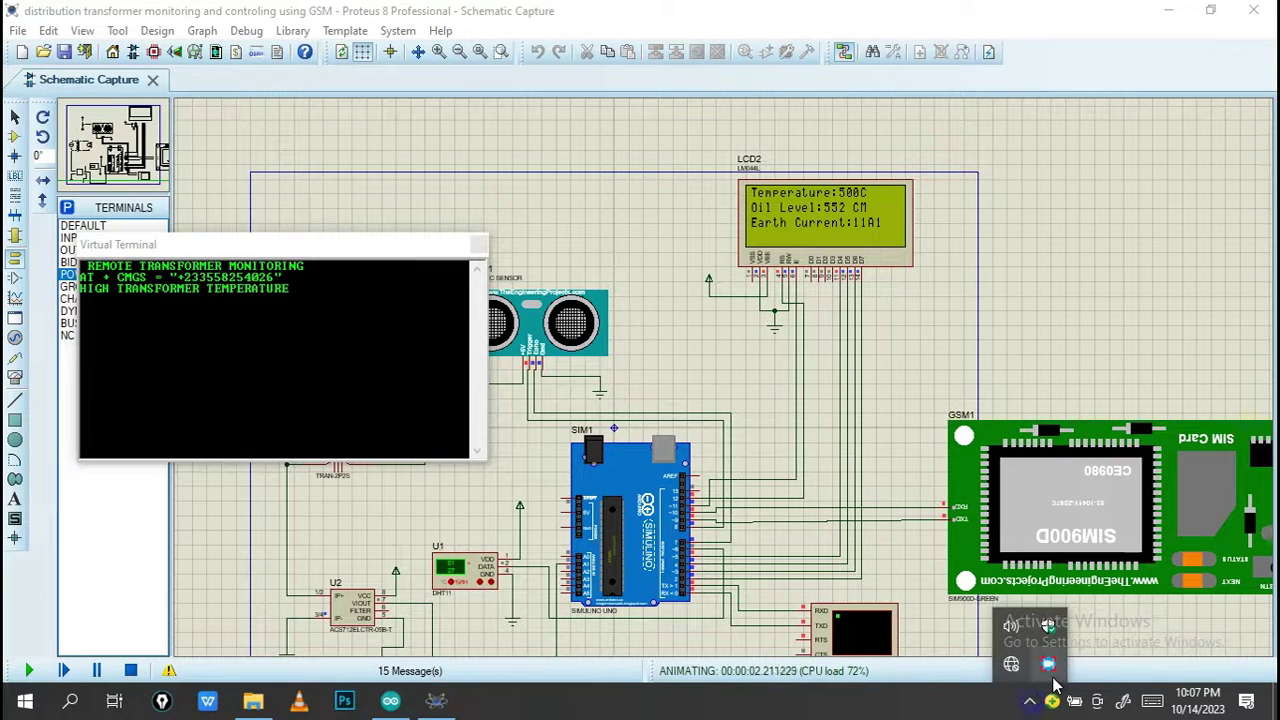
{"action": "left_click", "coordinate": [1052, 677]}
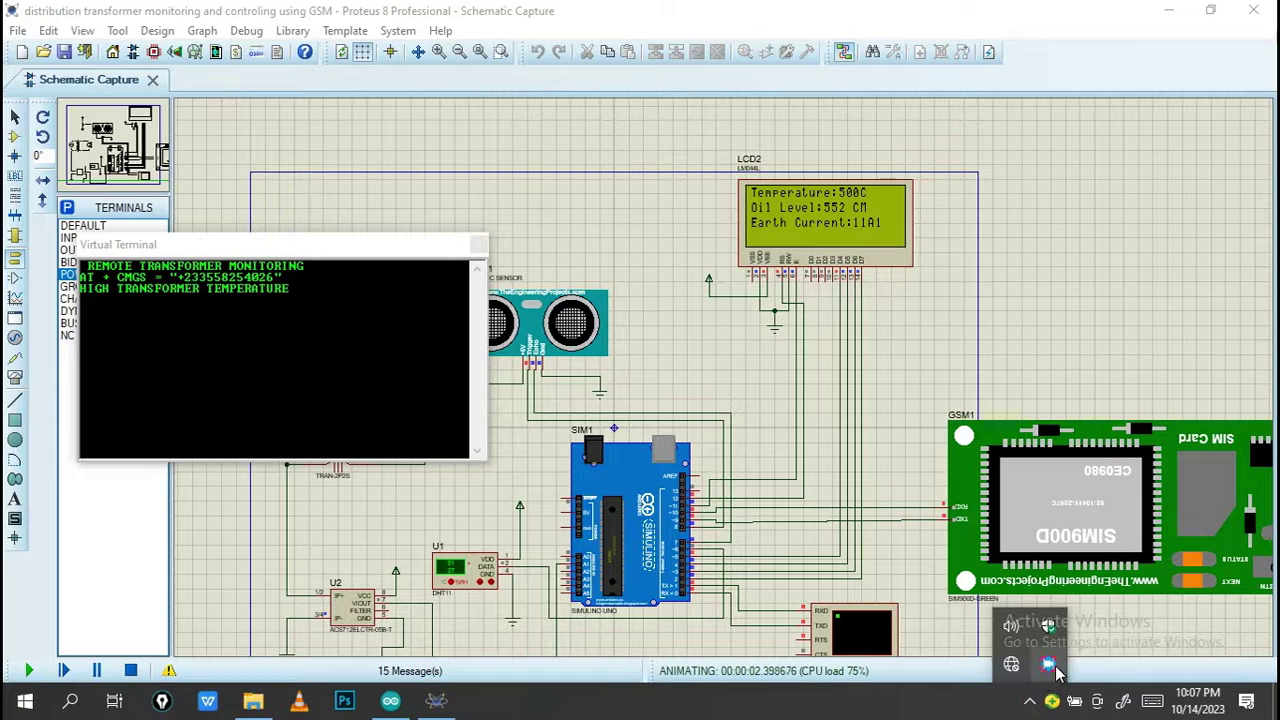